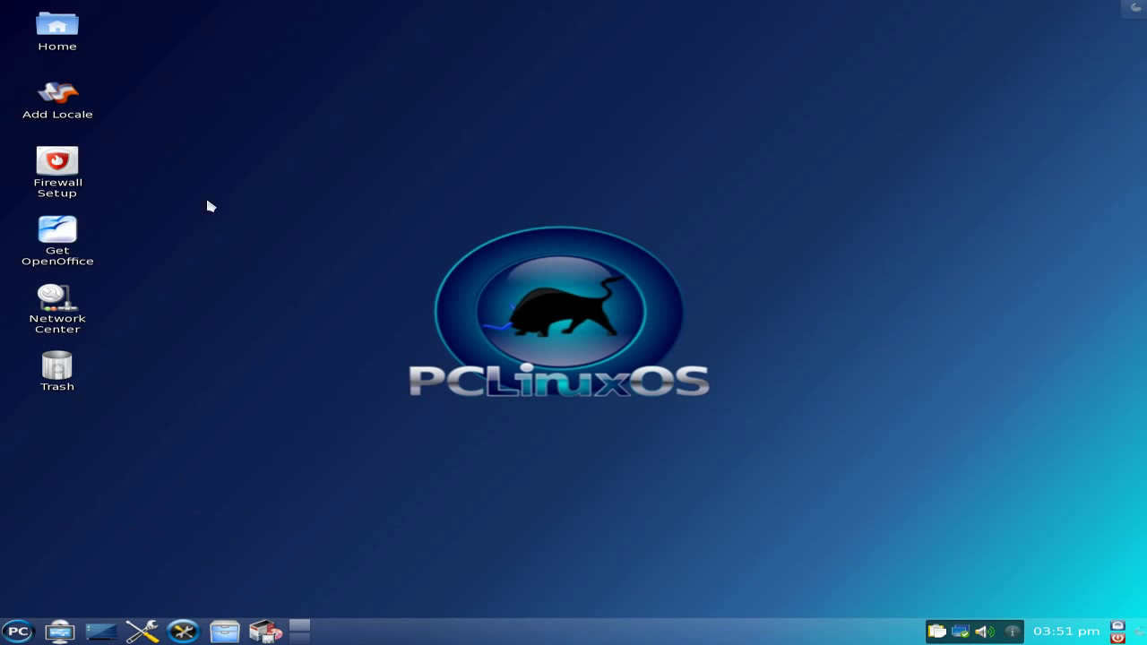
Browse the application menu's categories, then dismiss it without launching anything
mouse_move(60, 25)
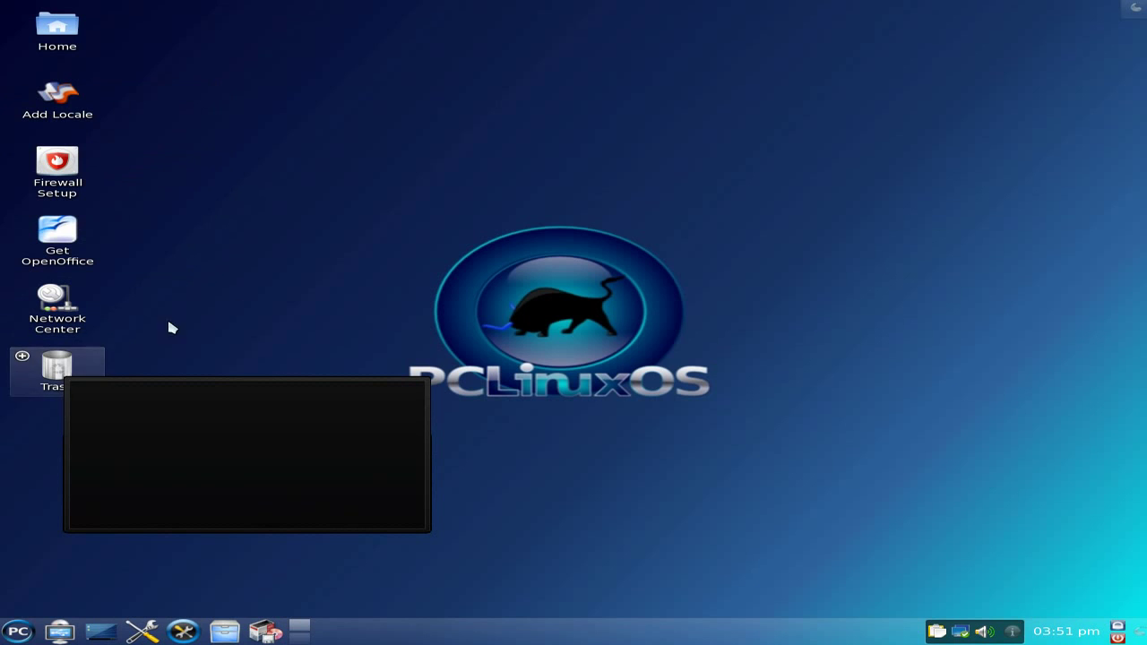
left_click(18, 632)
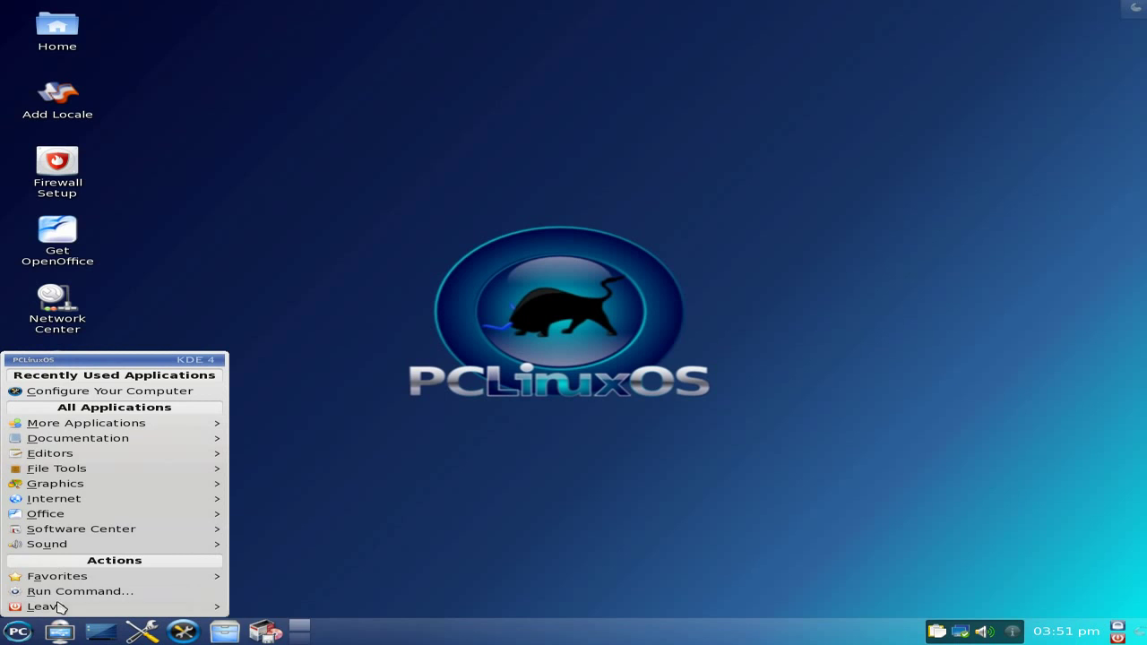
mouse_move(112, 429)
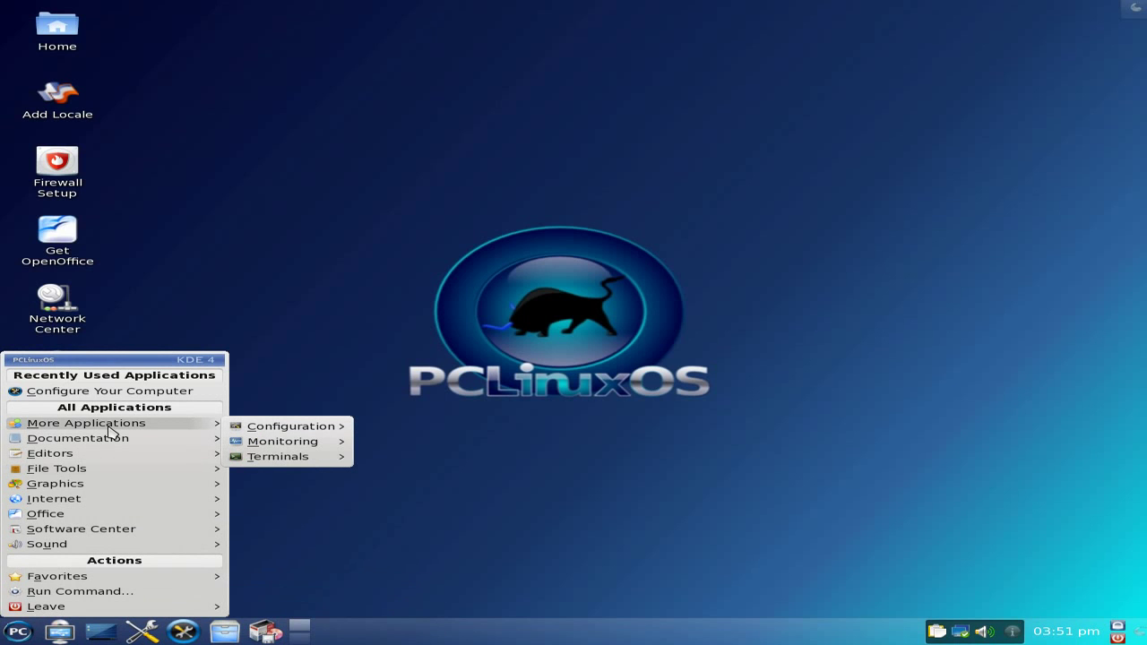
mouse_move(263, 431)
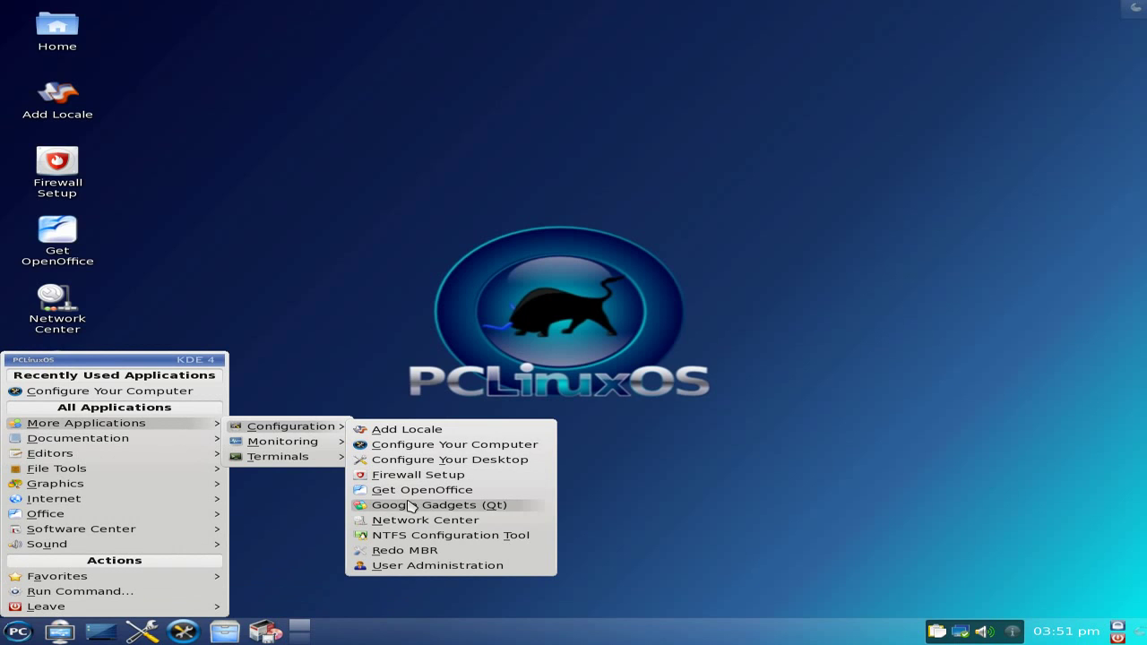
mouse_move(333, 448)
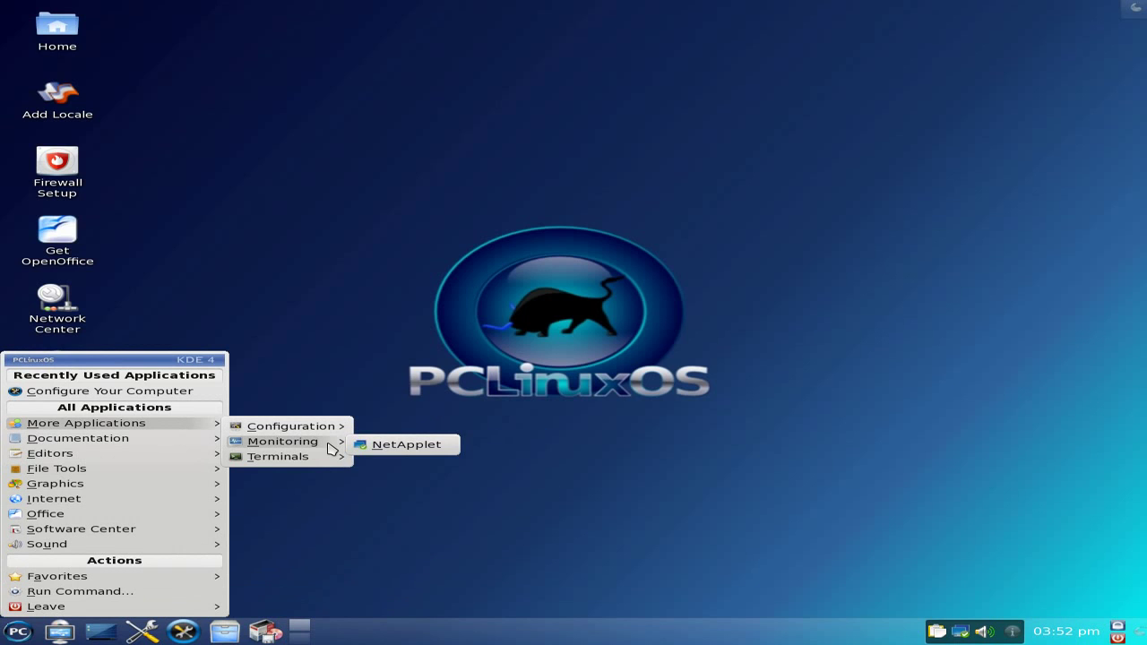
mouse_move(309, 463)
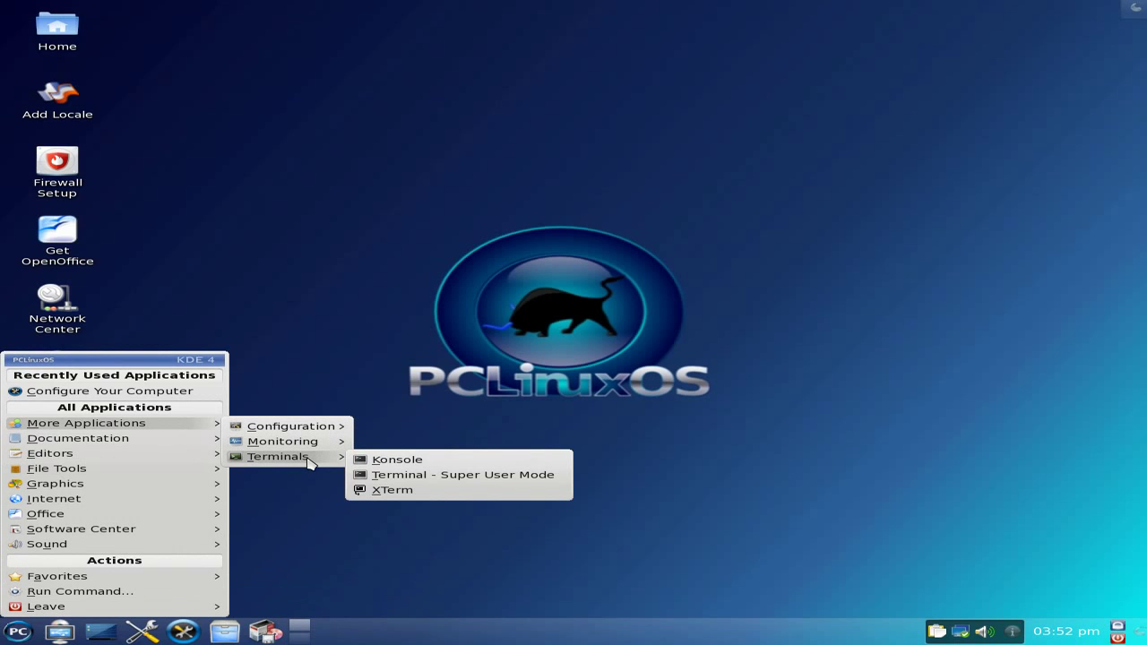
mouse_move(208, 443)
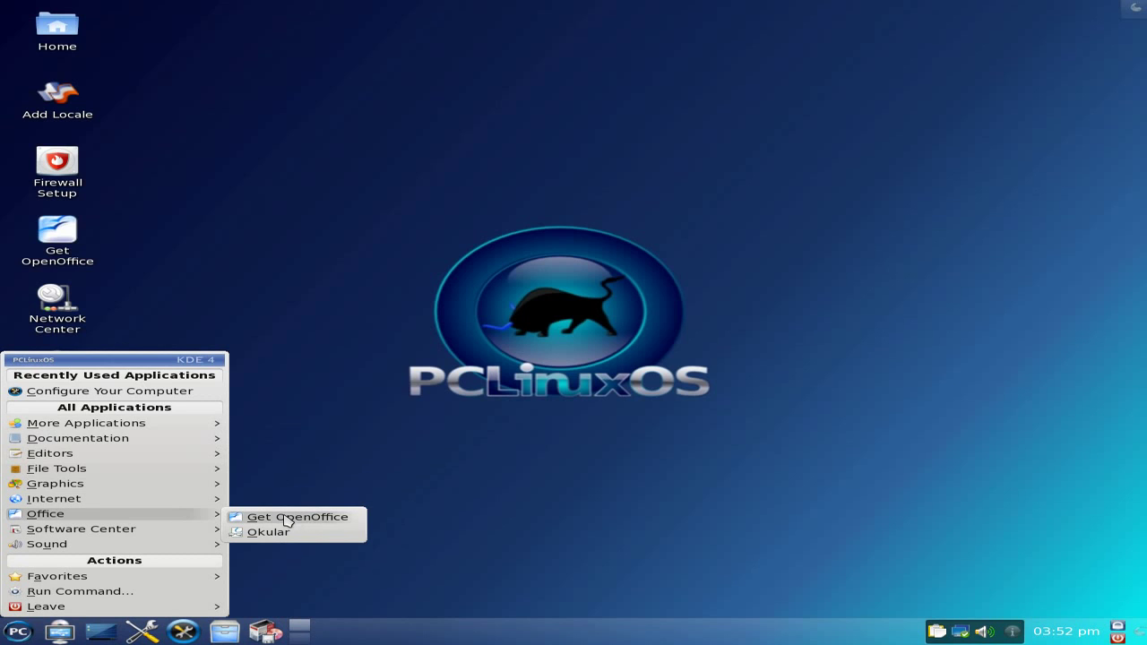
mouse_move(150, 530)
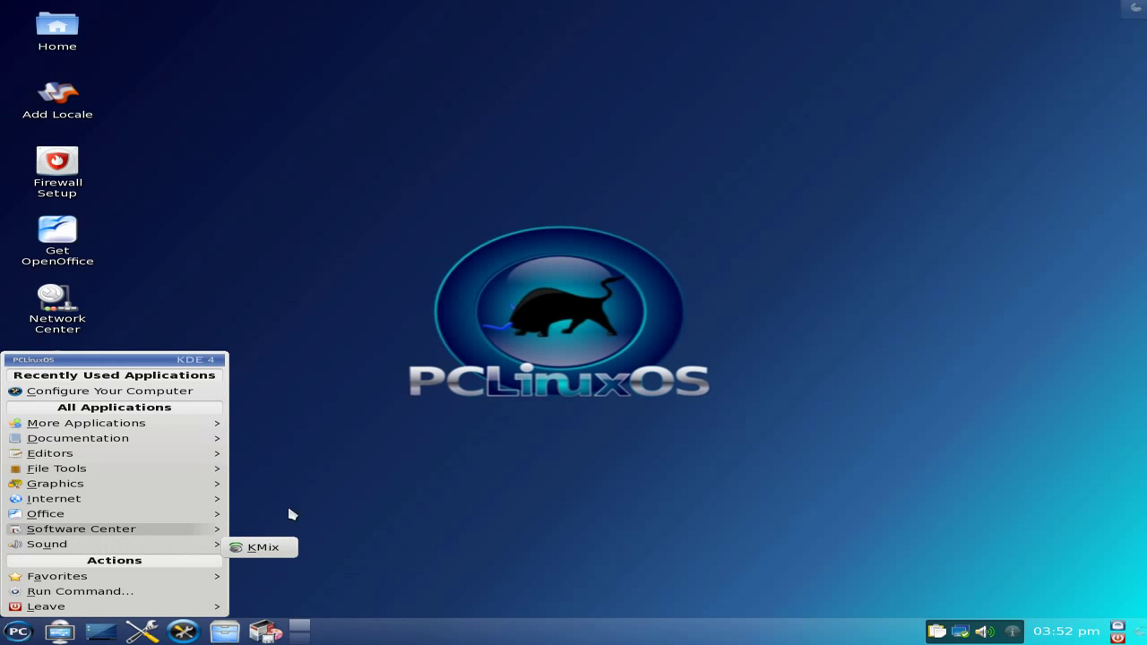
mouse_move(174, 583)
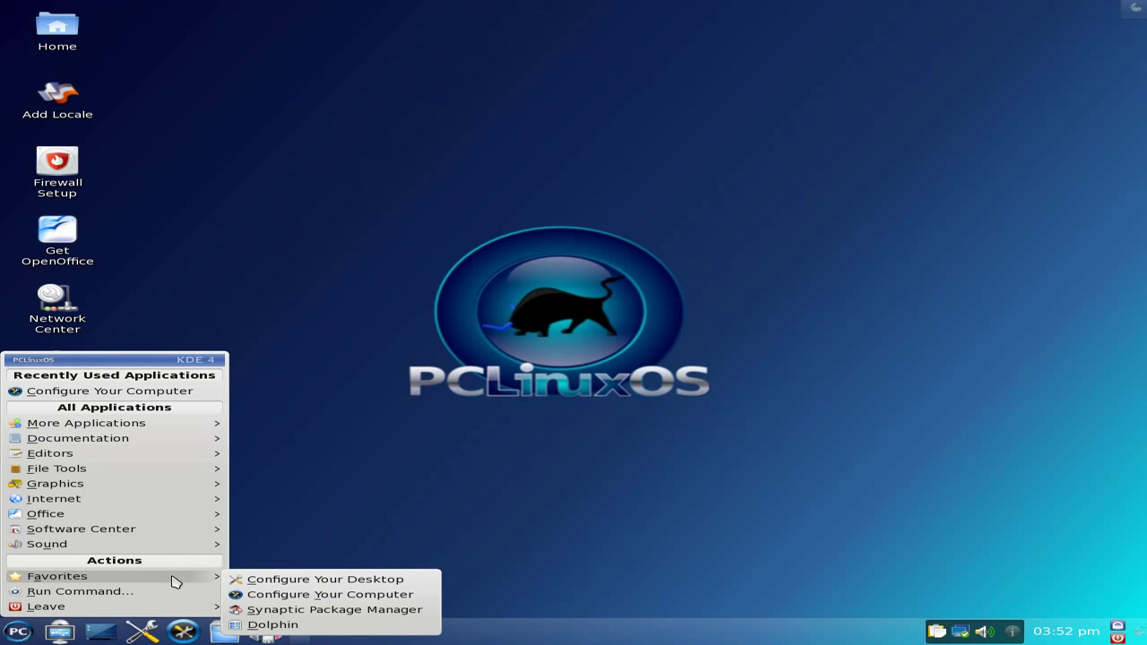
mouse_move(166, 611)
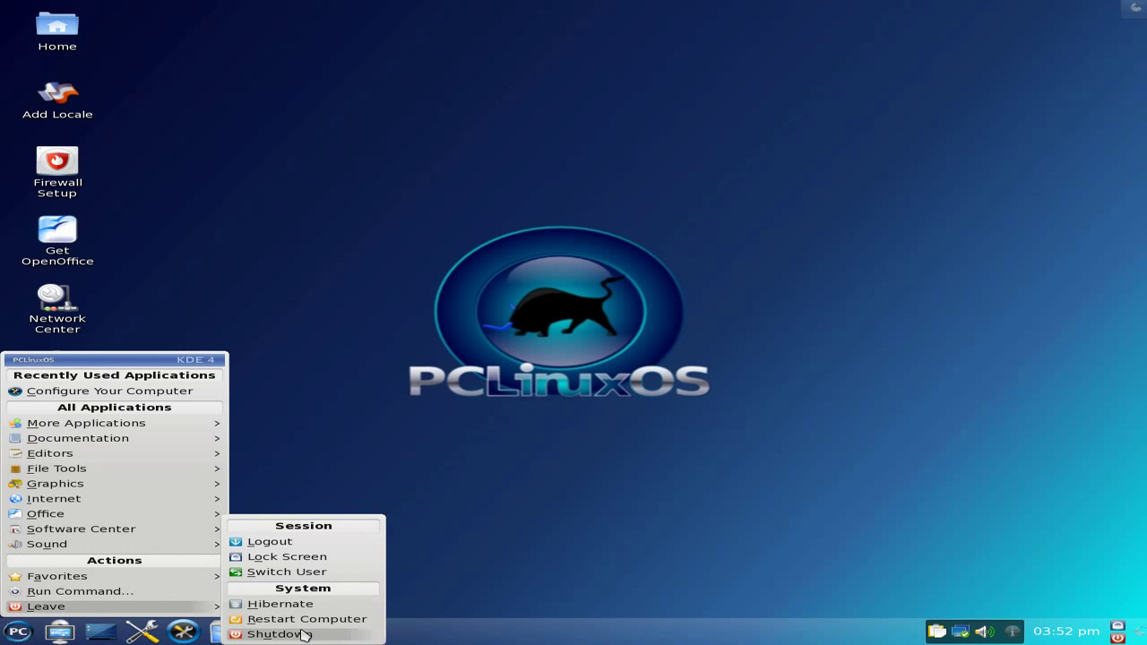
left_click(388, 419)
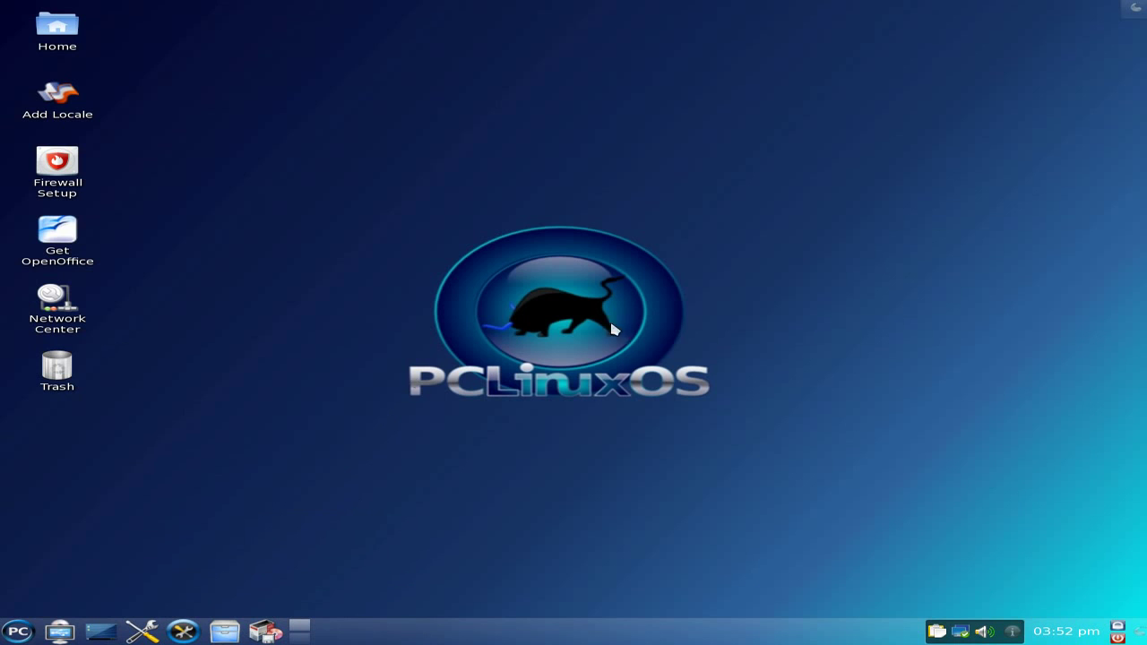
Open Add Widgets from the top-right Tool Box and scroll through the widget strip
left_click(1136, 15)
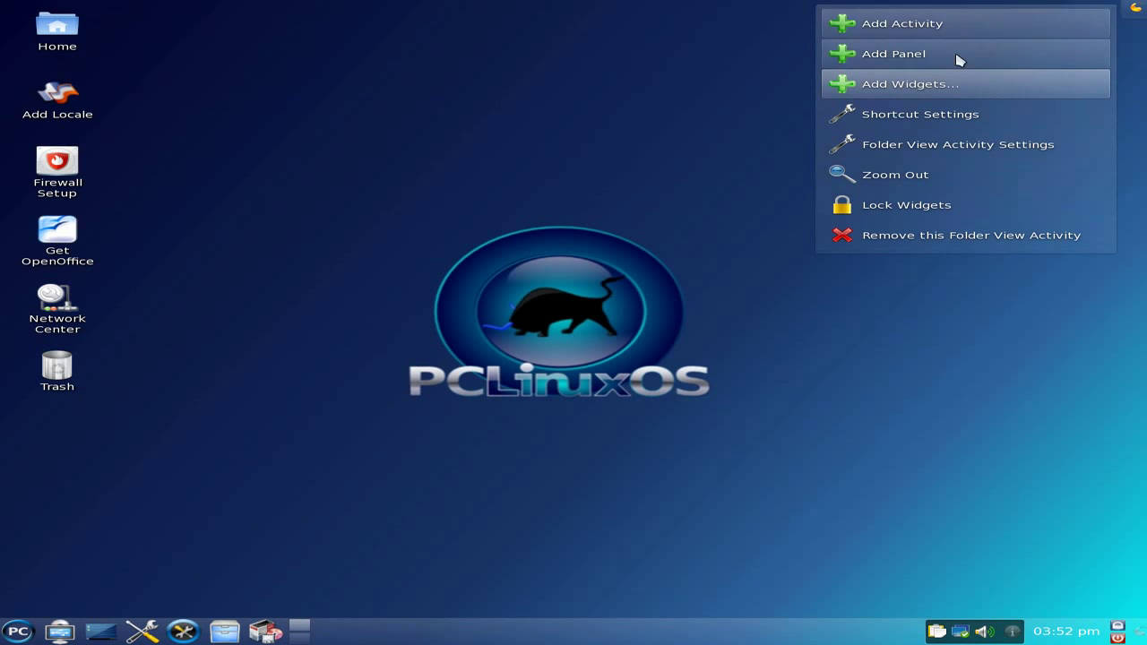
left_click(919, 90)
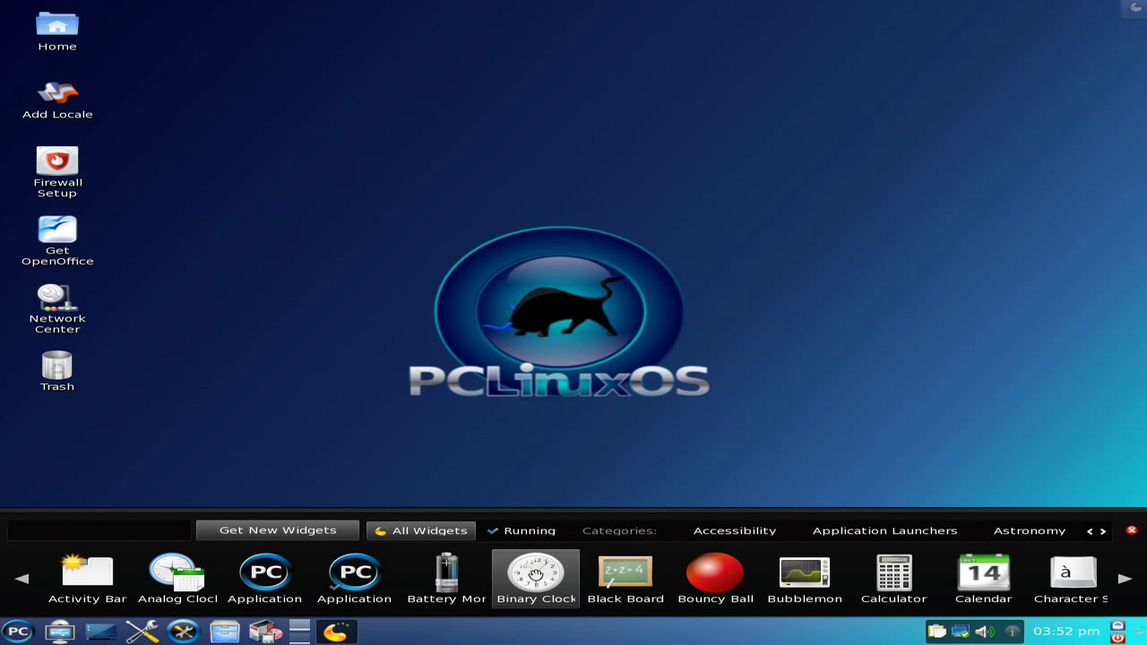
scroll(534, 573, "down", 3)
scroll(534, 573, "down", 5)
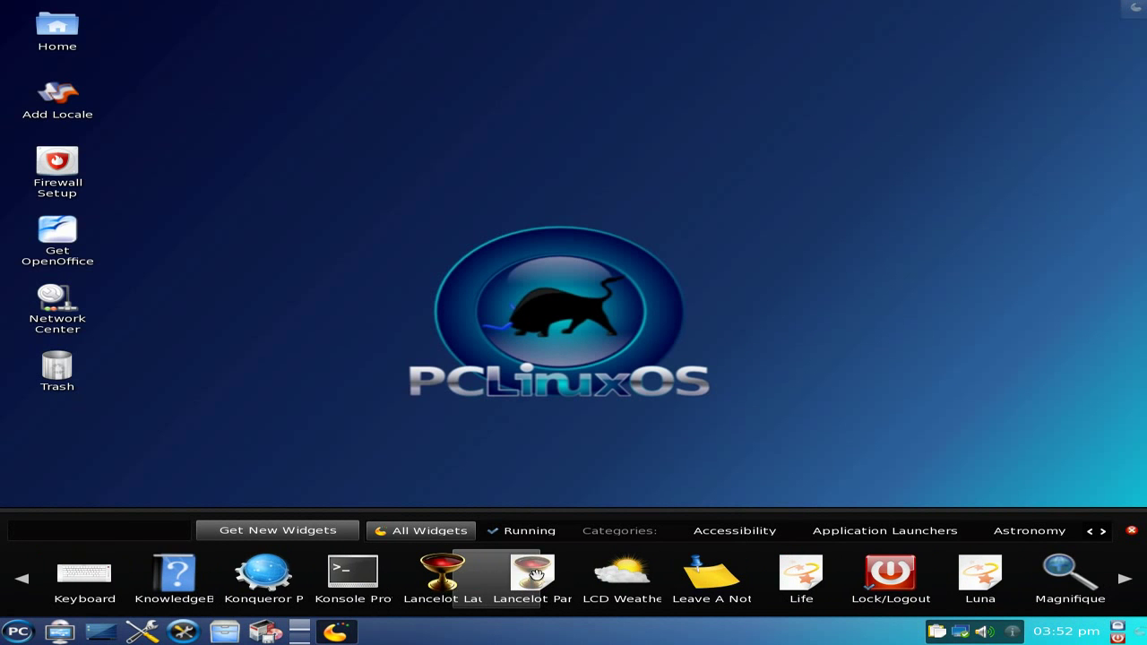
scroll(536, 574, "down", 5)
scroll(535, 573, "down", 1)
scroll(534, 574, "down", 10)
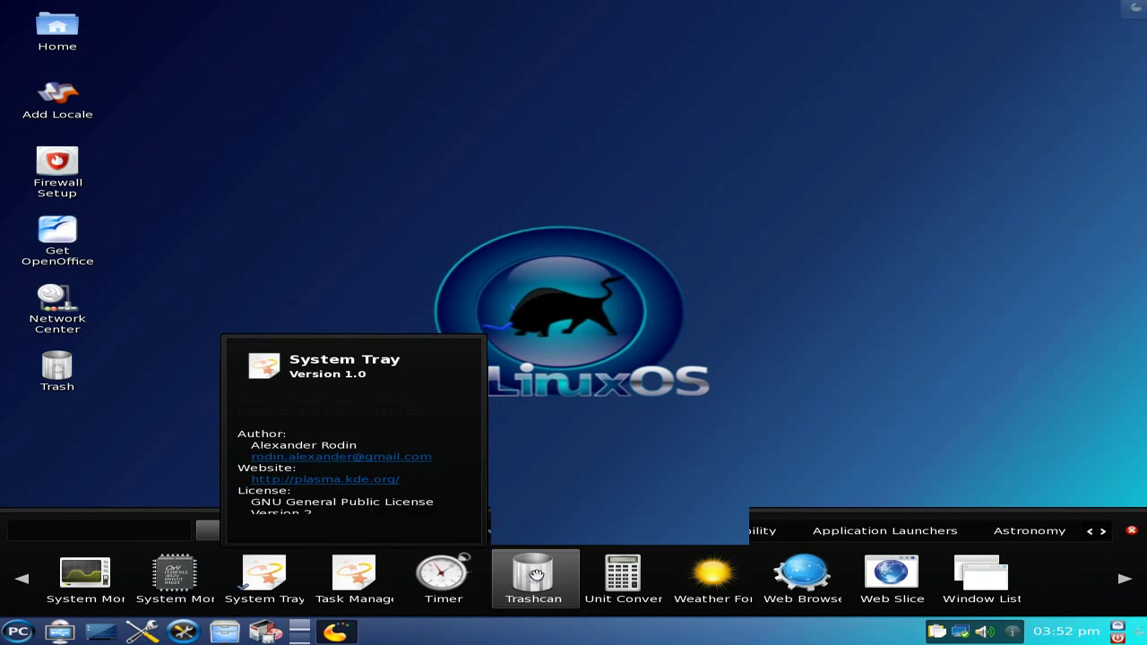
scroll(536, 574, "up", 20)
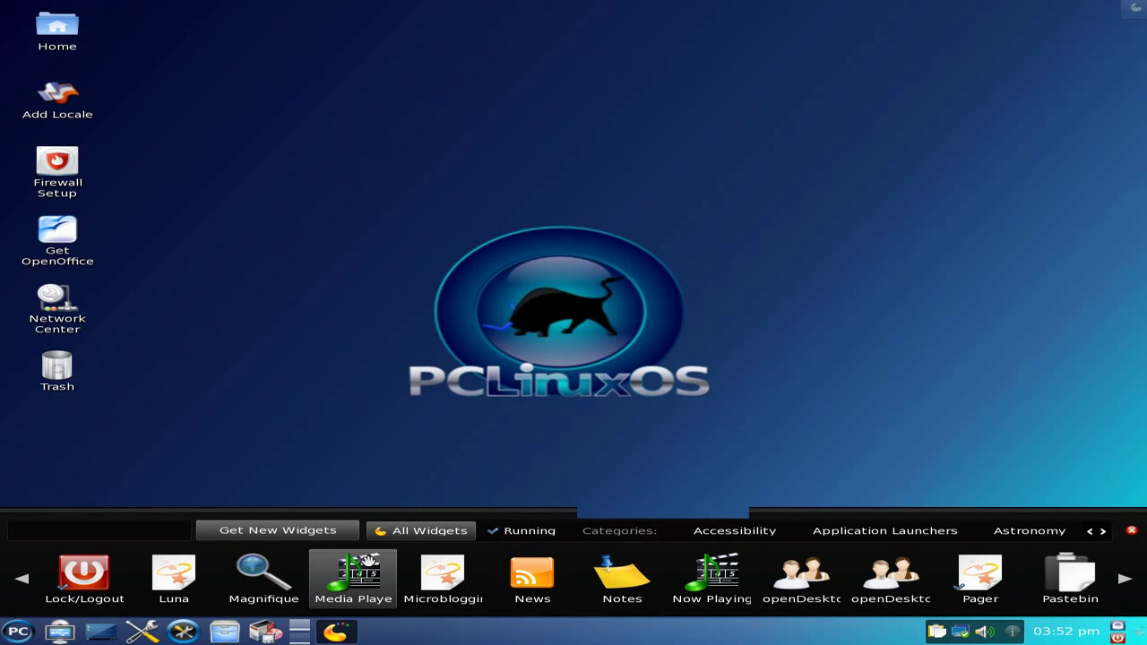
scroll(368, 562, "down", 10)
scroll(368, 561, "down", 10)
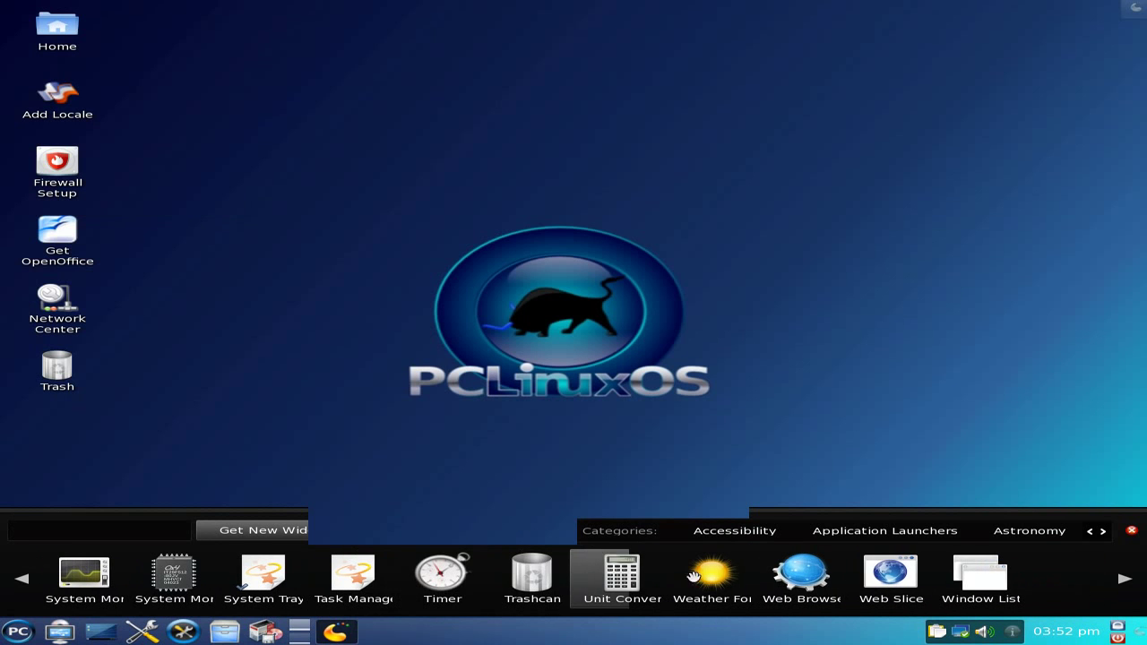
left_click(22, 581)
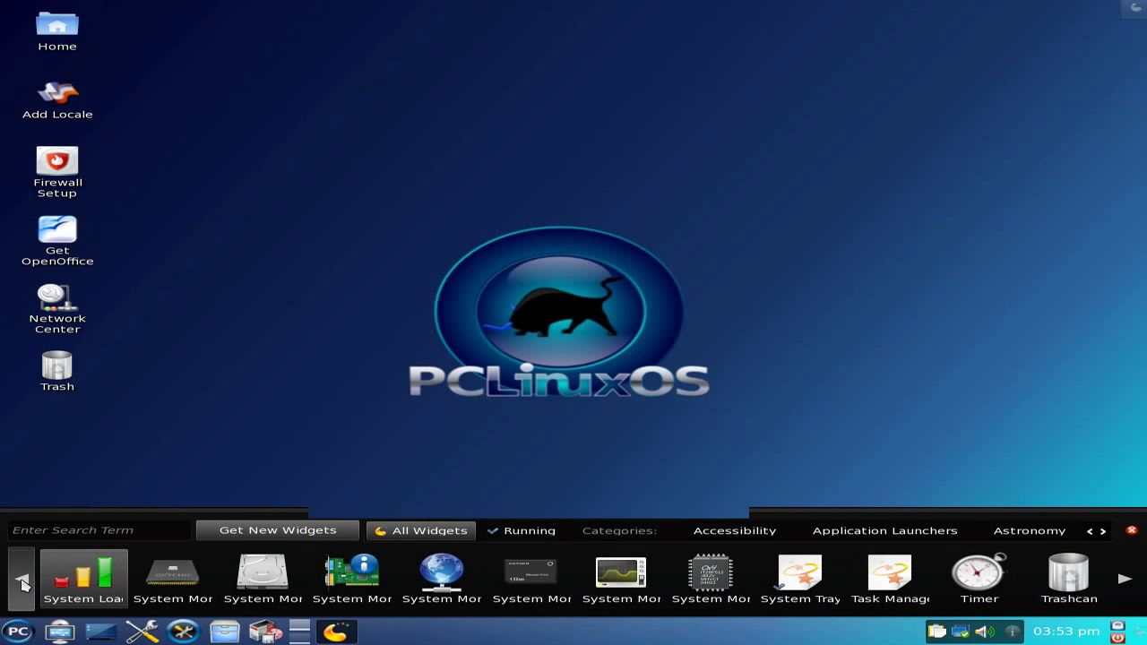
left_click(22, 581)
Place a Fuzzy Clock widget on the desktop, then remove it again
left_click(23, 581)
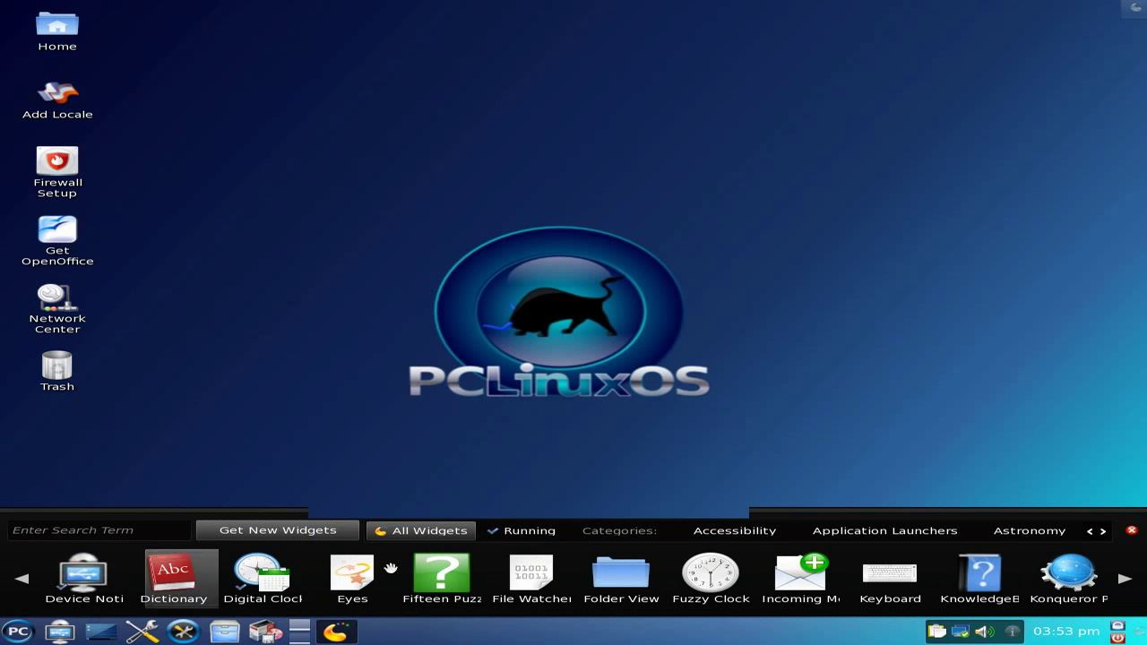
left_click_drag(711, 573, 594, 51)
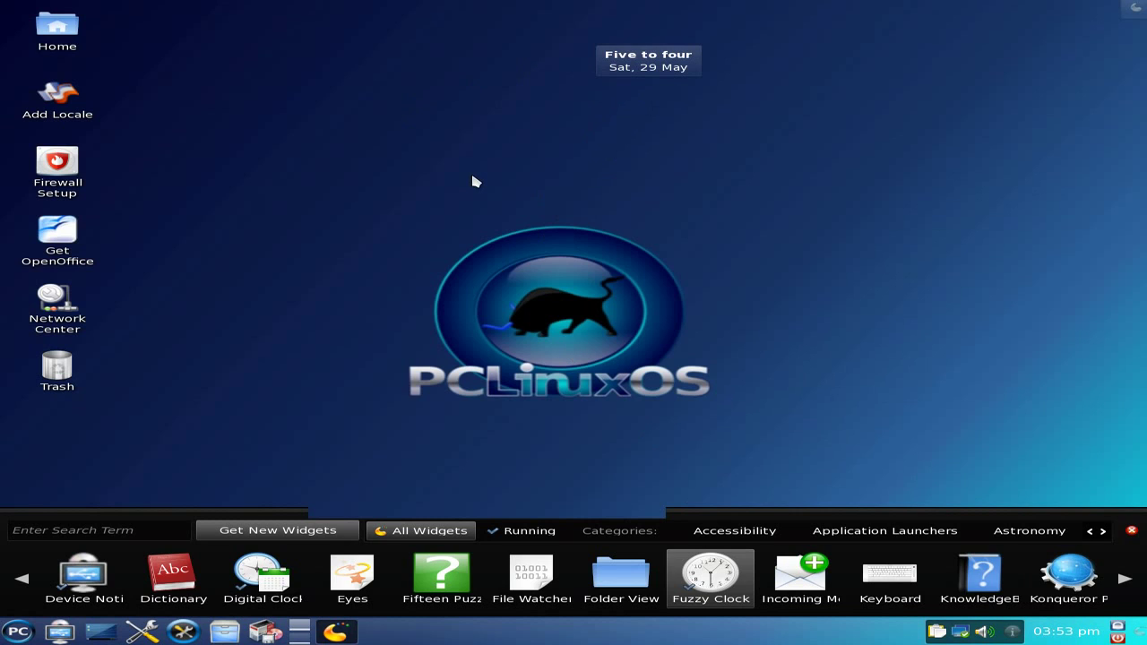
mouse_move(660, 69)
left_click(717, 98)
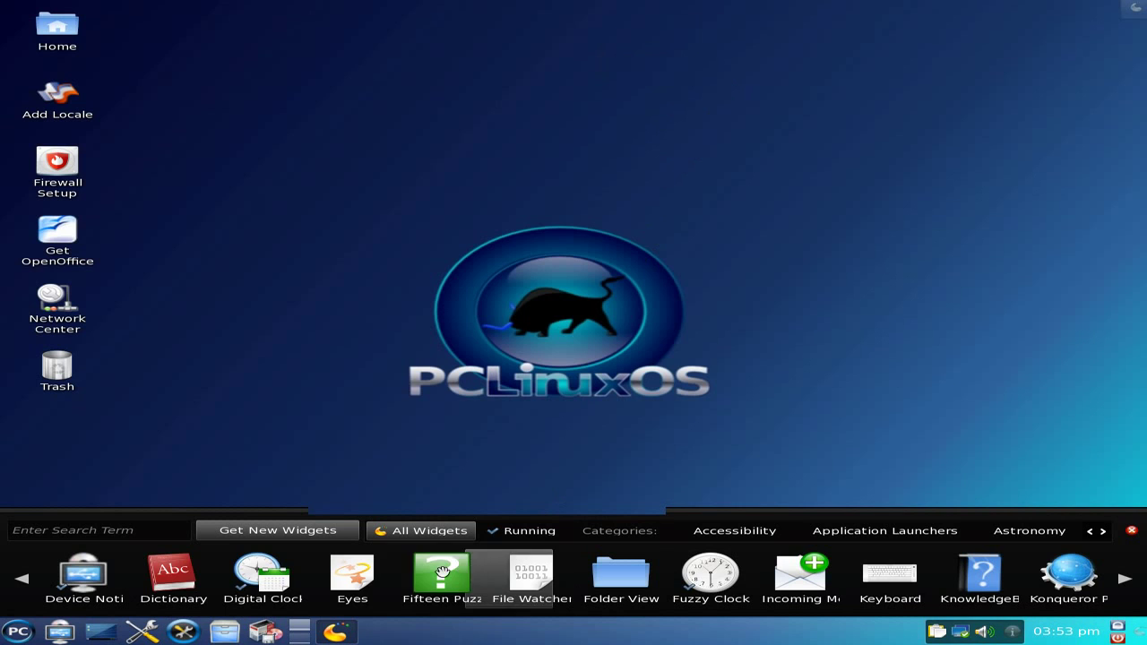
Add a Digital Clock to the top-right corner and close the widget explorer
left_click_drag(272, 582, 567, 44)
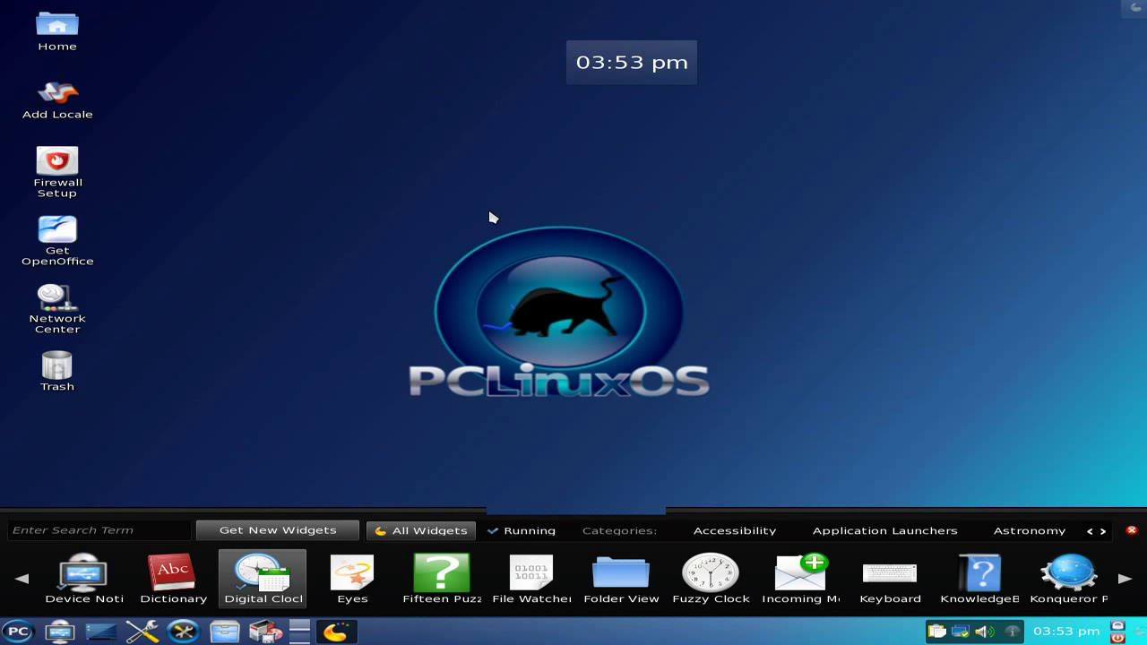
mouse_move(629, 63)
left_click_drag(629, 62, 1072, 63)
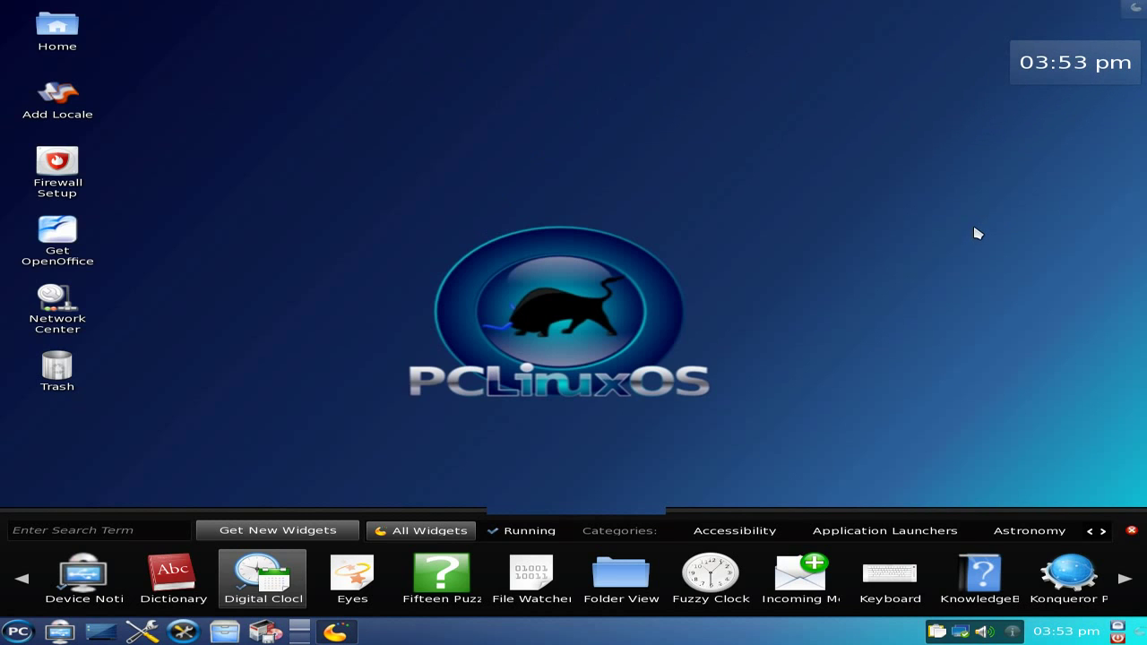
left_click(1131, 531)
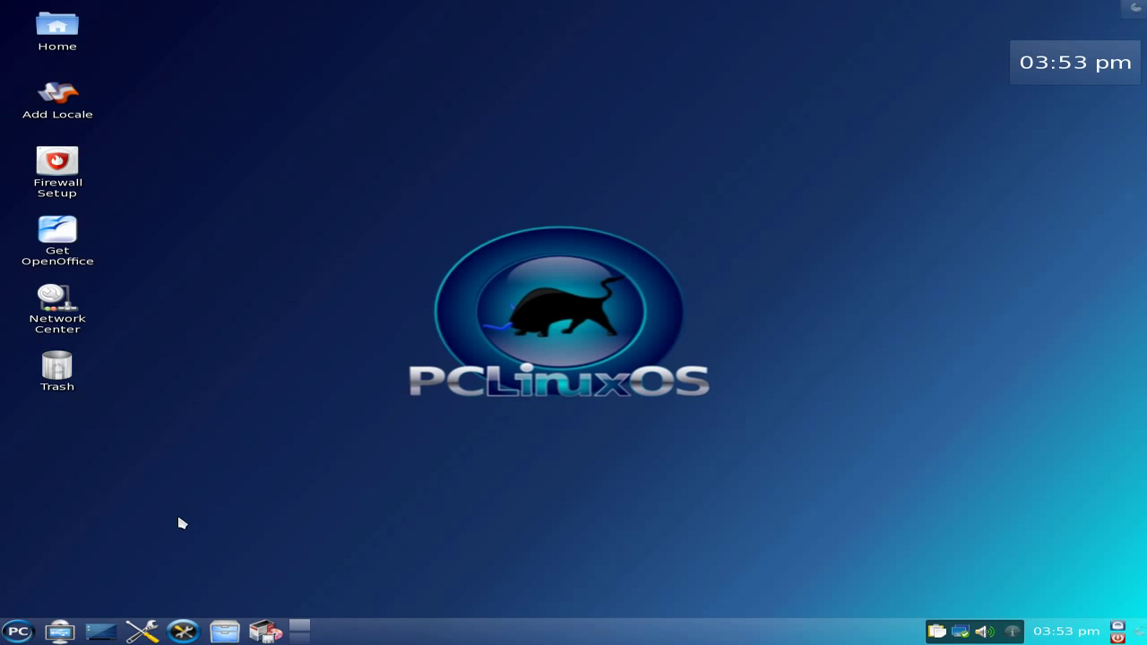
Start Synaptic from its taskbar launcher, authenticating with the root password
left_click(16, 635)
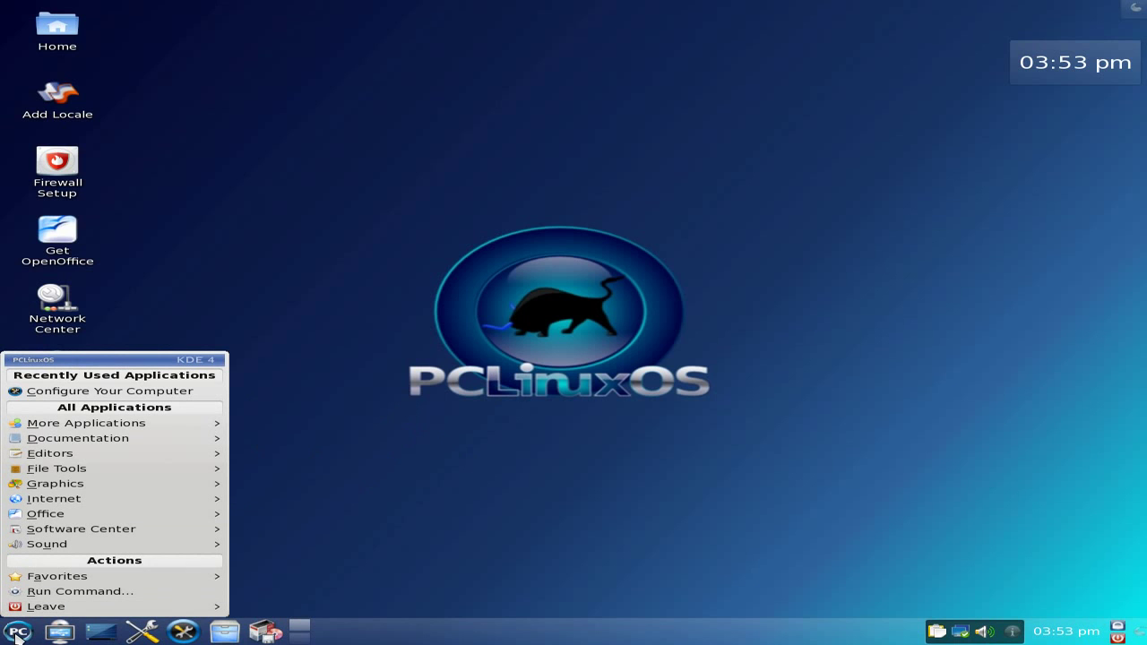
mouse_move(90, 424)
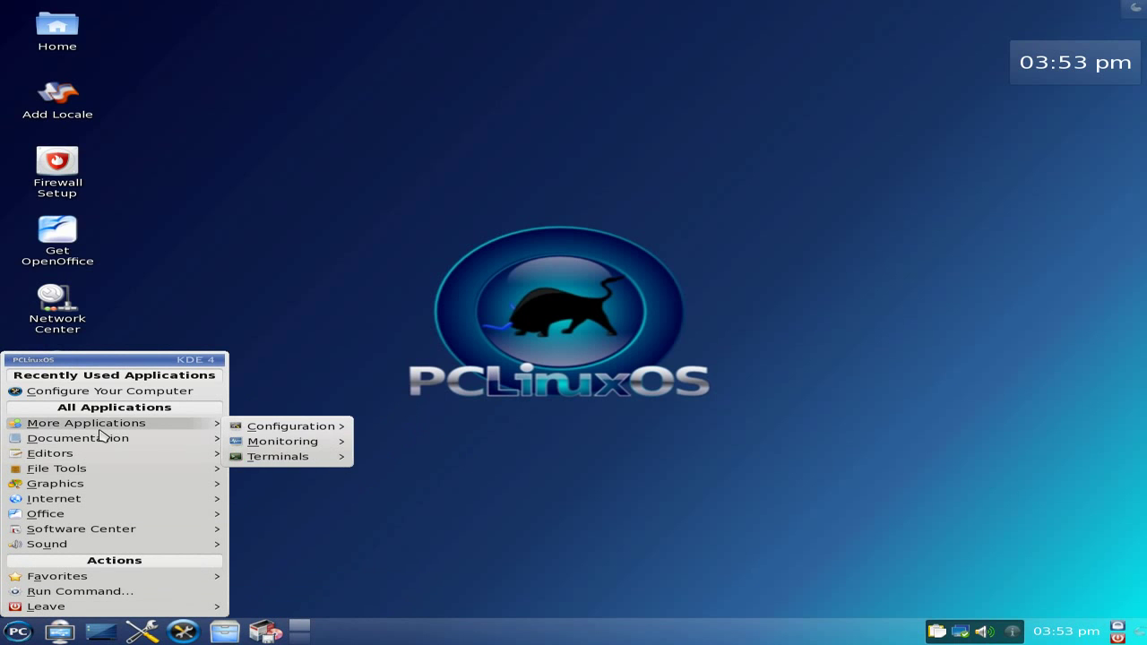
left_click(457, 409)
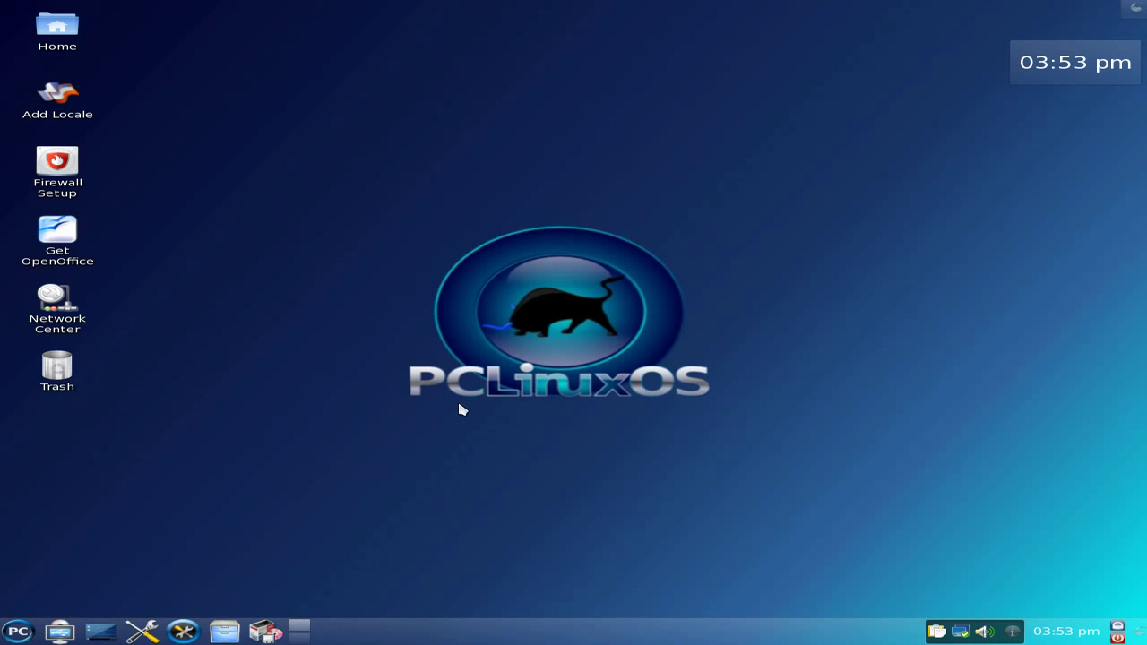
left_click(266, 633)
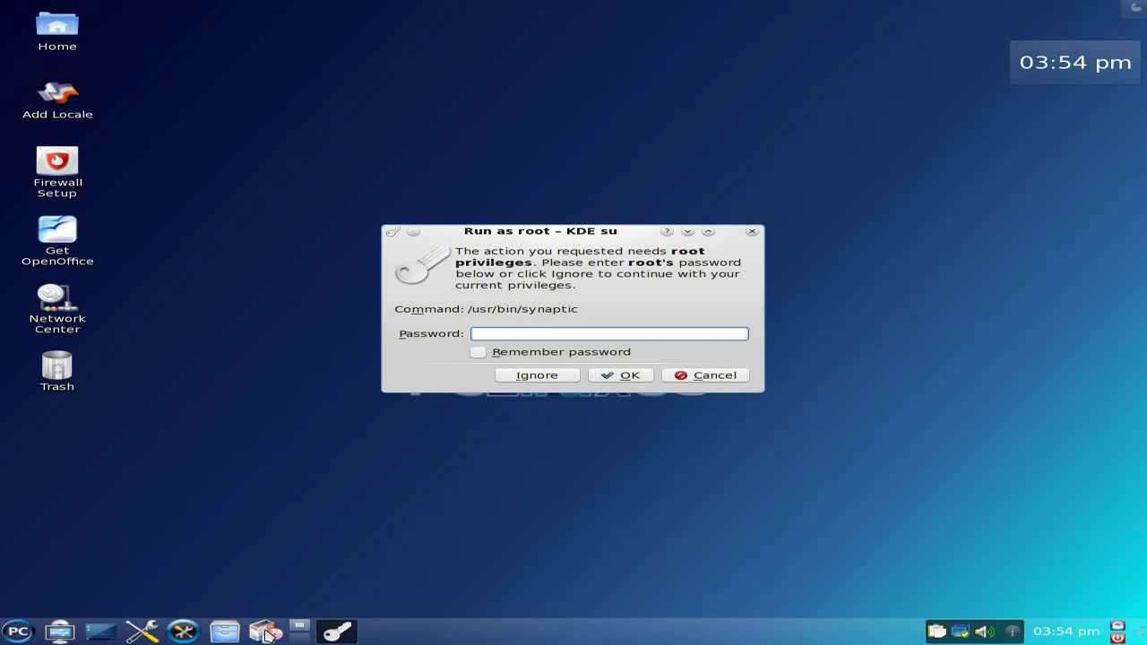
type("********")
key("Return")
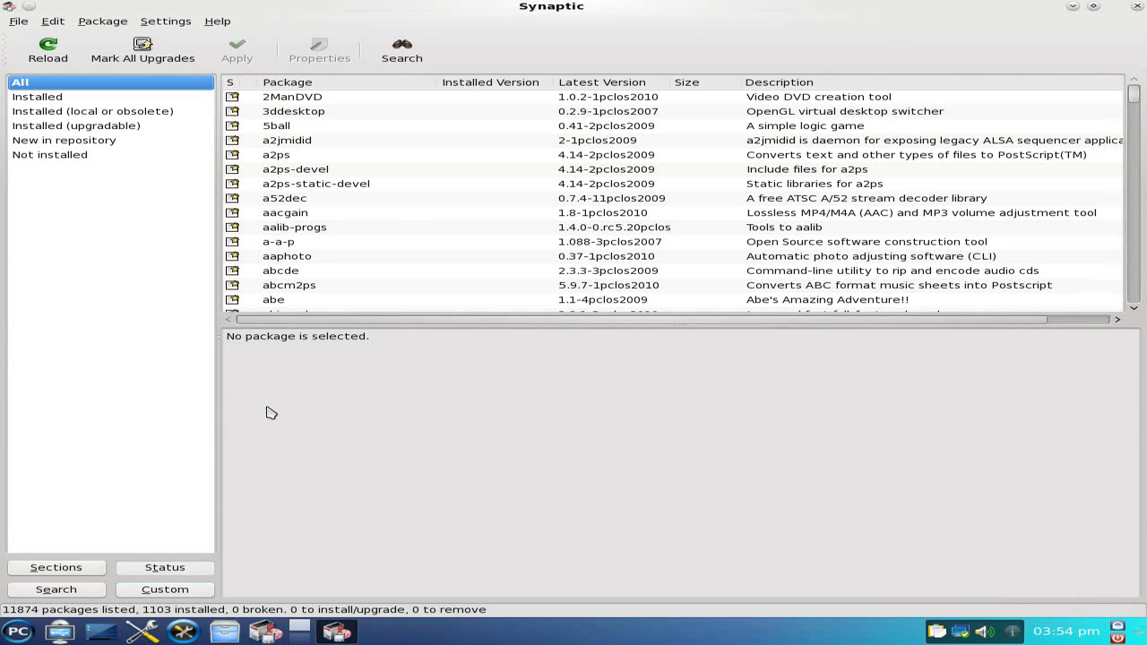
Search Synaptic's packages for 'abiword'
left_click(402, 56)
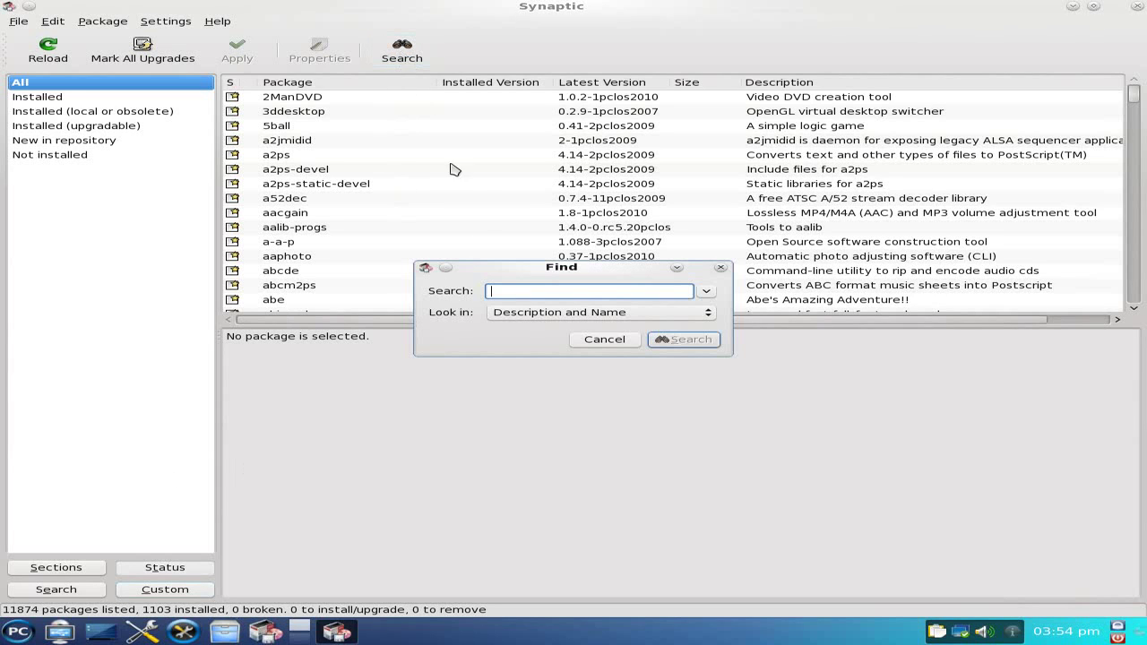
type("ab")
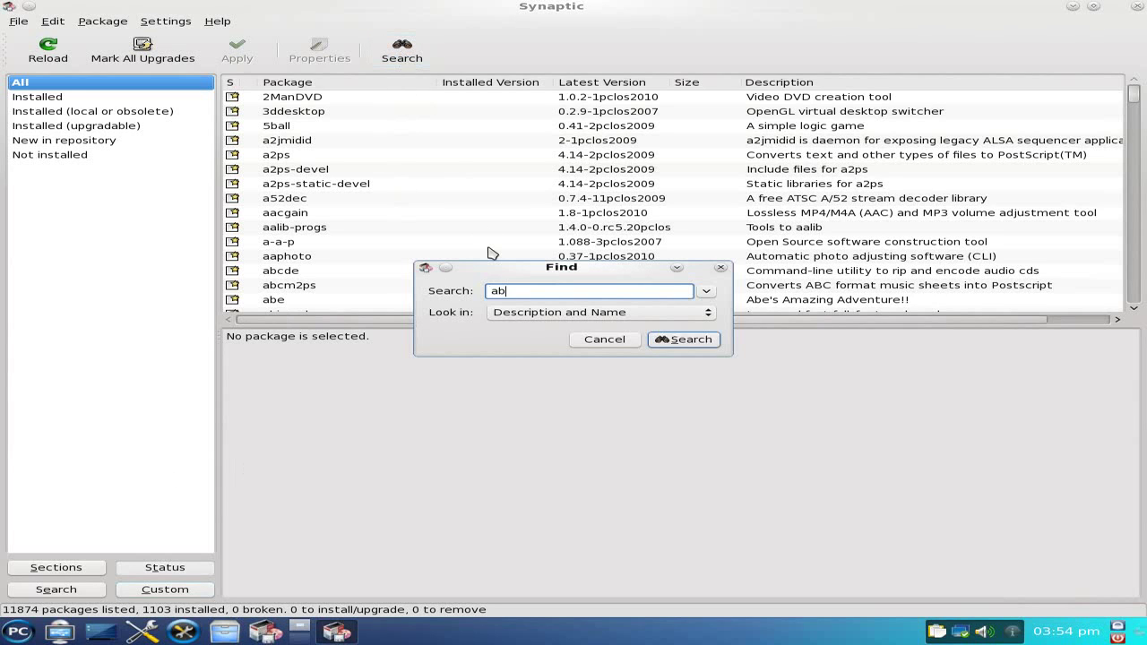
type("iword")
key("Return")
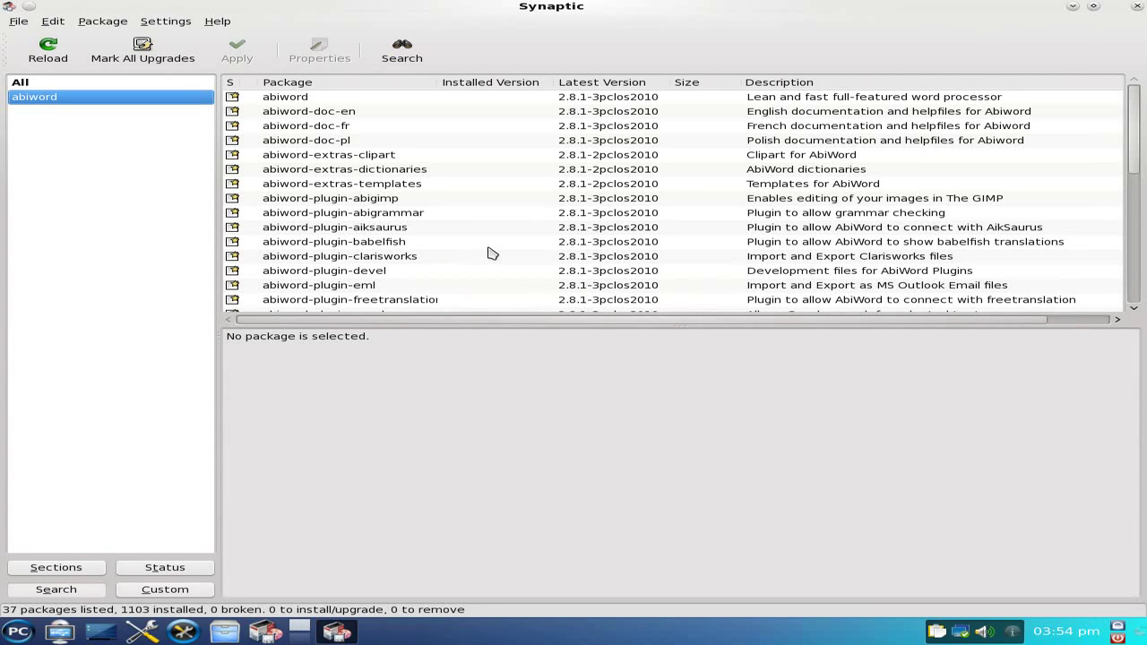
Mark abiword for installation, accepting the required extra packages (15 total, 46.8 MB)
left_click(234, 98)
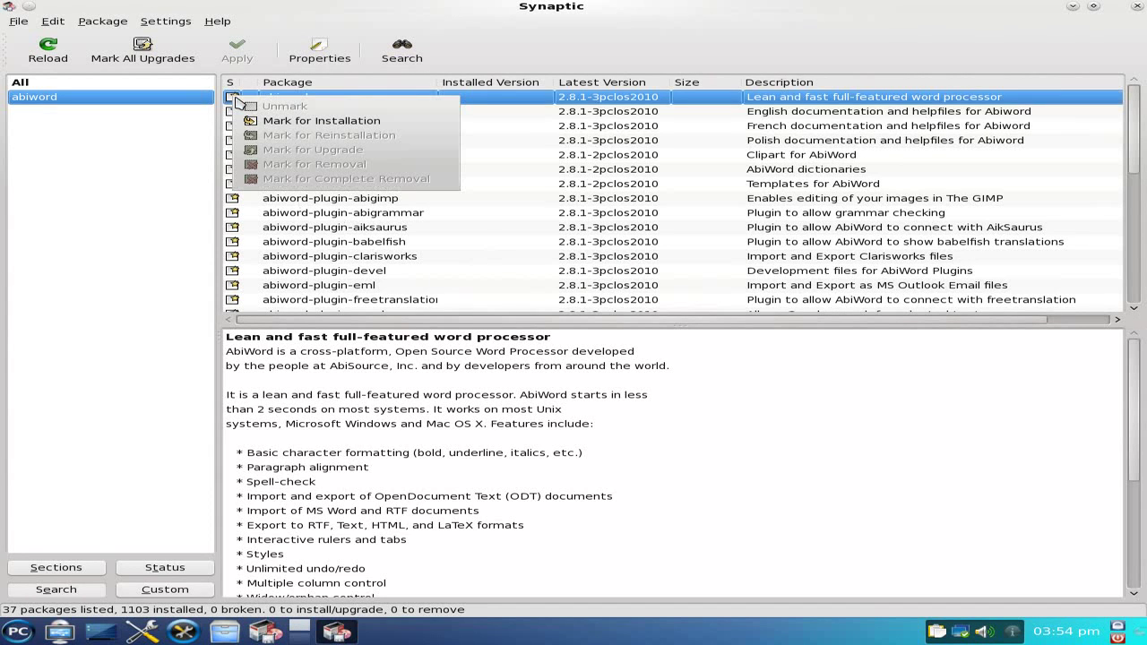
left_click(271, 120)
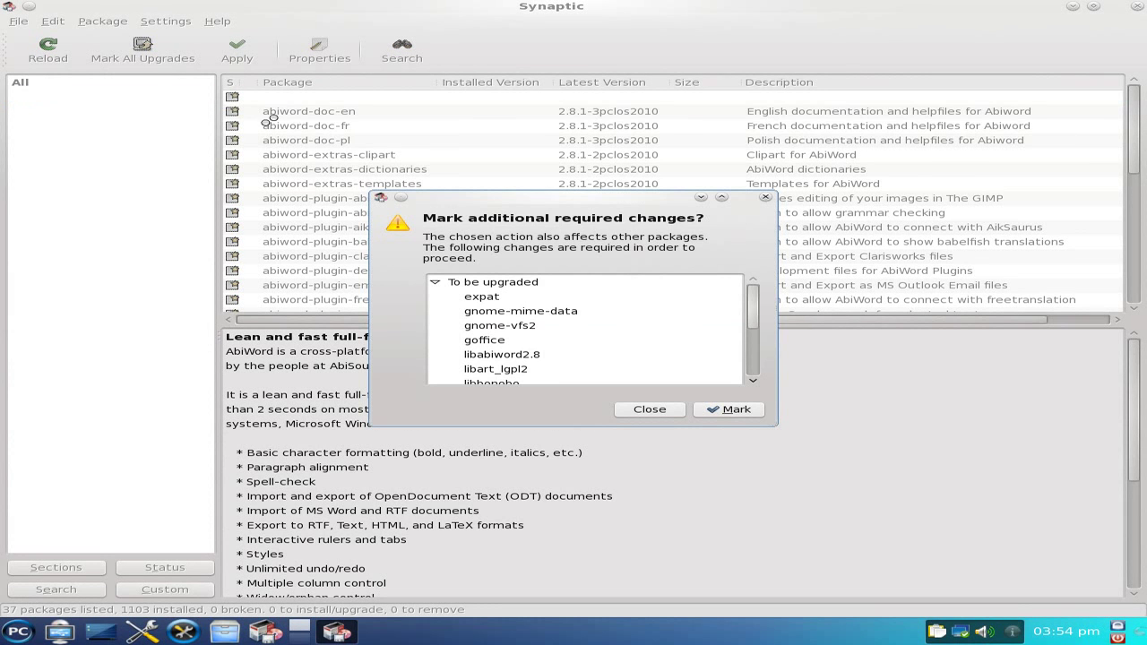
scroll(626, 347, "down", 2)
scroll(627, 347, "up", 3)
left_click(724, 411)
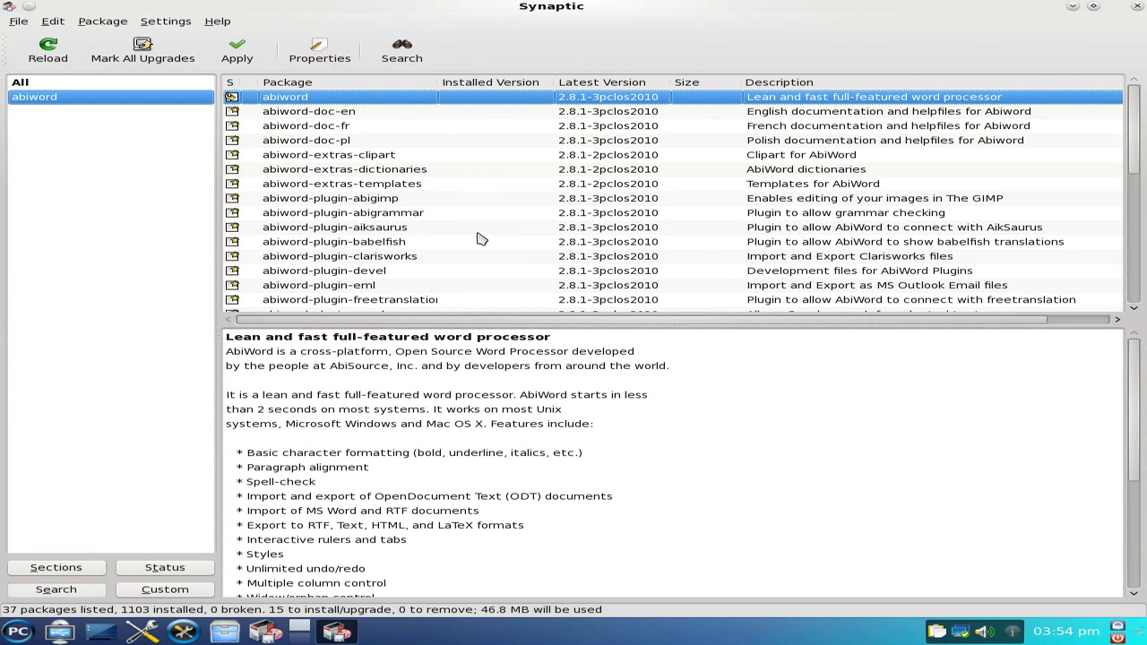
scroll(491, 257, "down", 1)
scroll(492, 257, "down", 3)
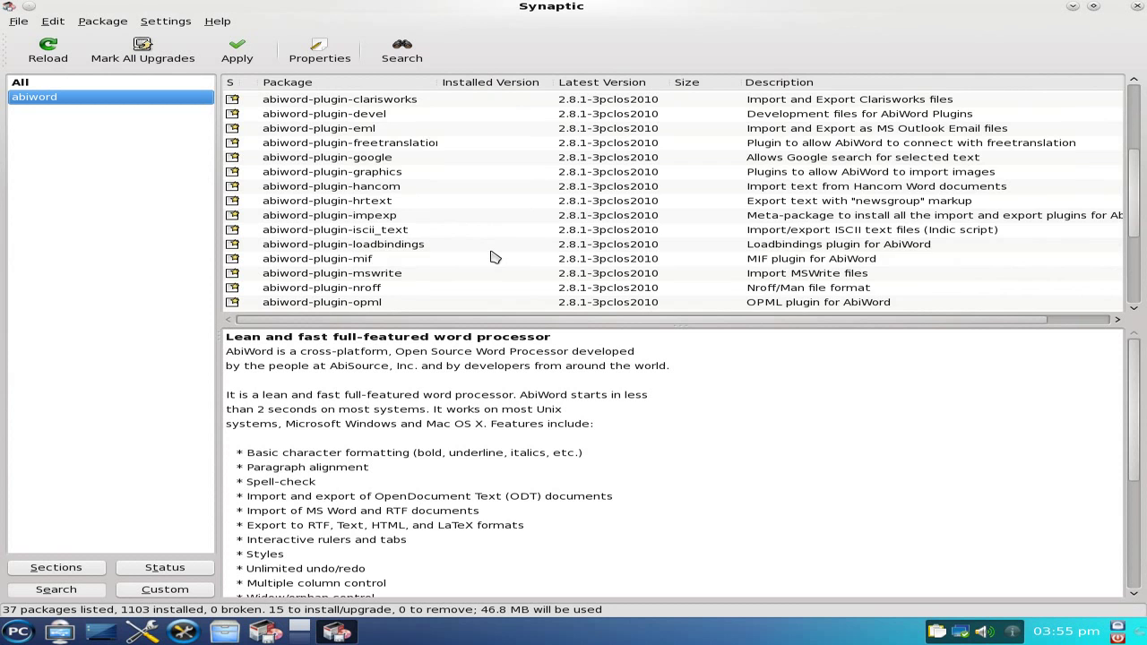
scroll(491, 257, "down", 2)
scroll(491, 257, "down", 2)
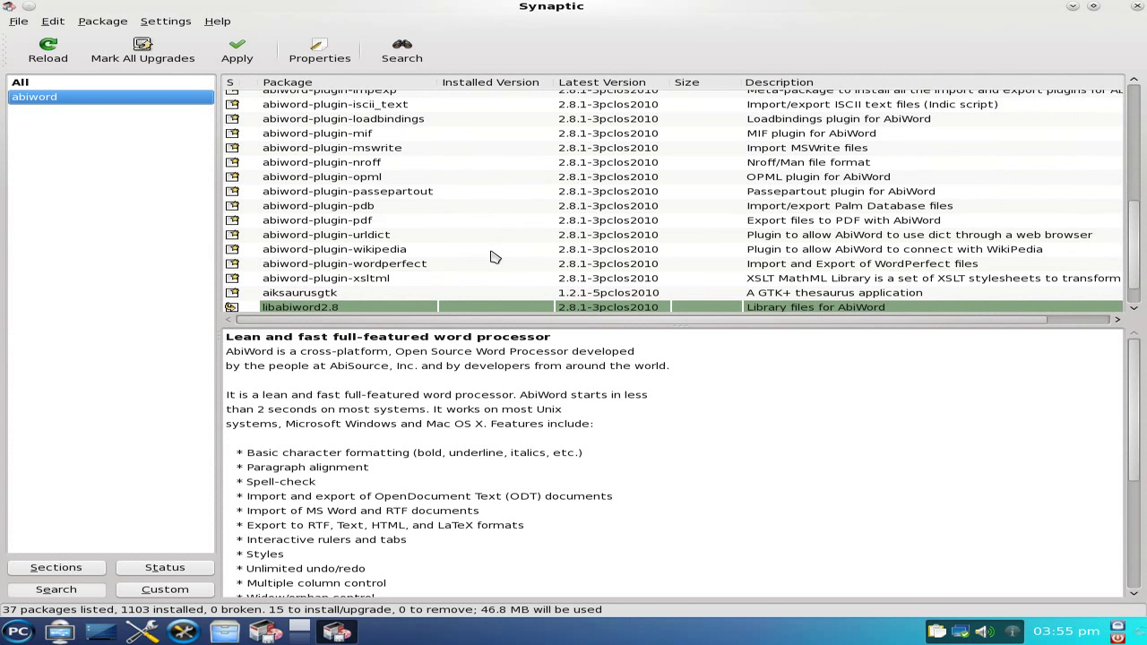
scroll(492, 257, "up", 6)
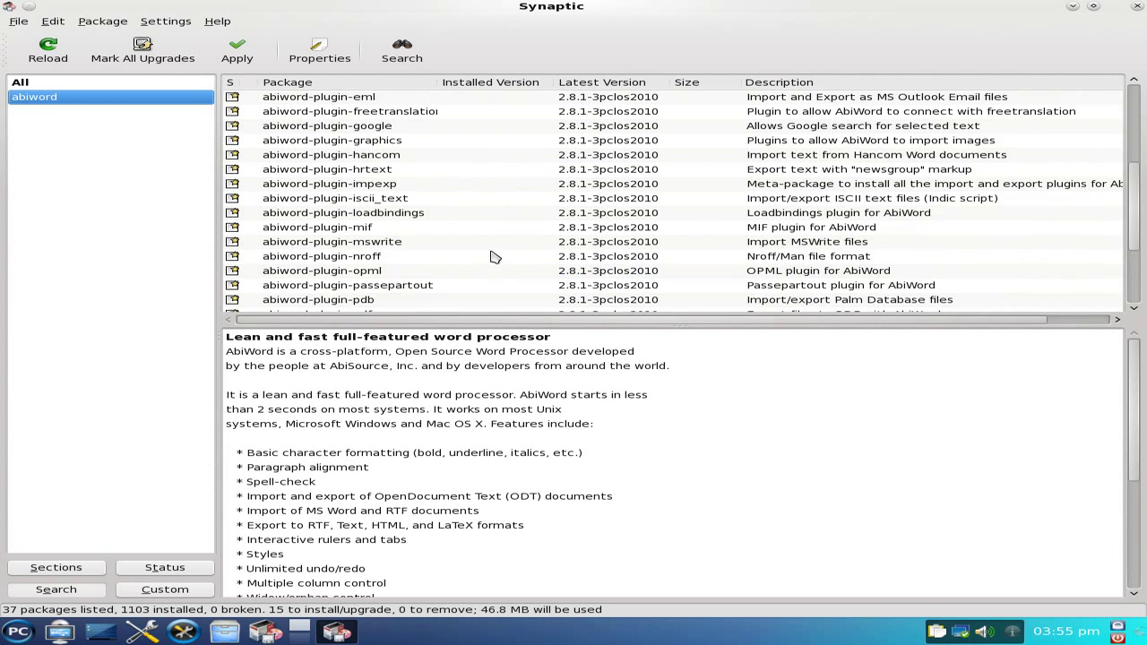
Apply the marked changes to install AbiWord 2.8.1, then close Synaptic
left_click(238, 54)
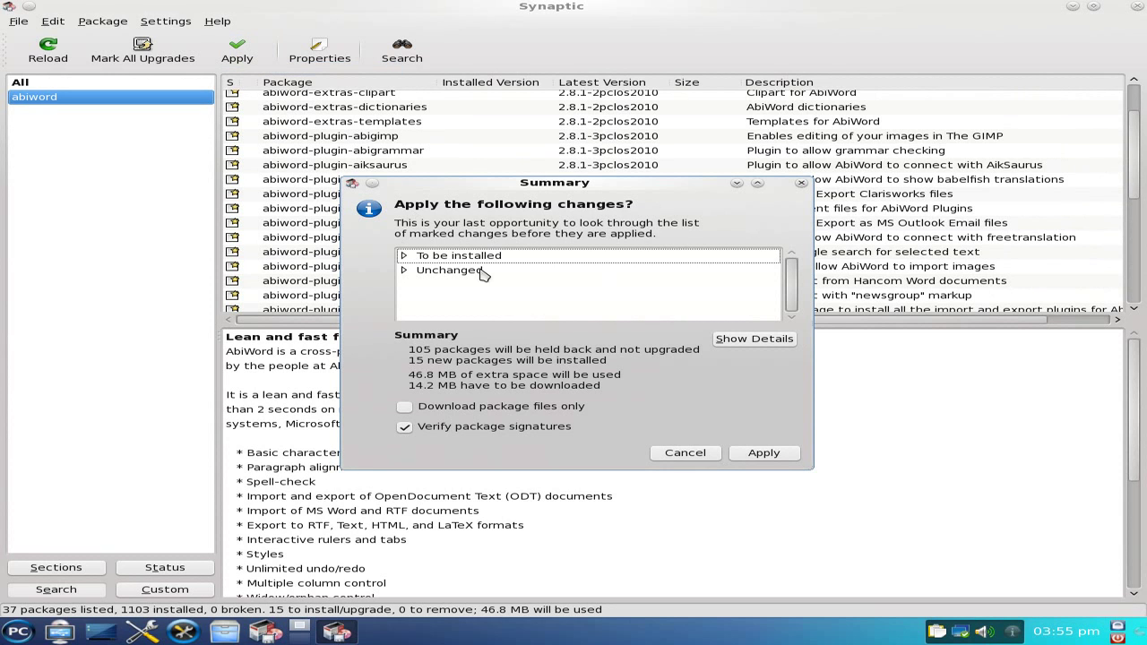
left_click(761, 455)
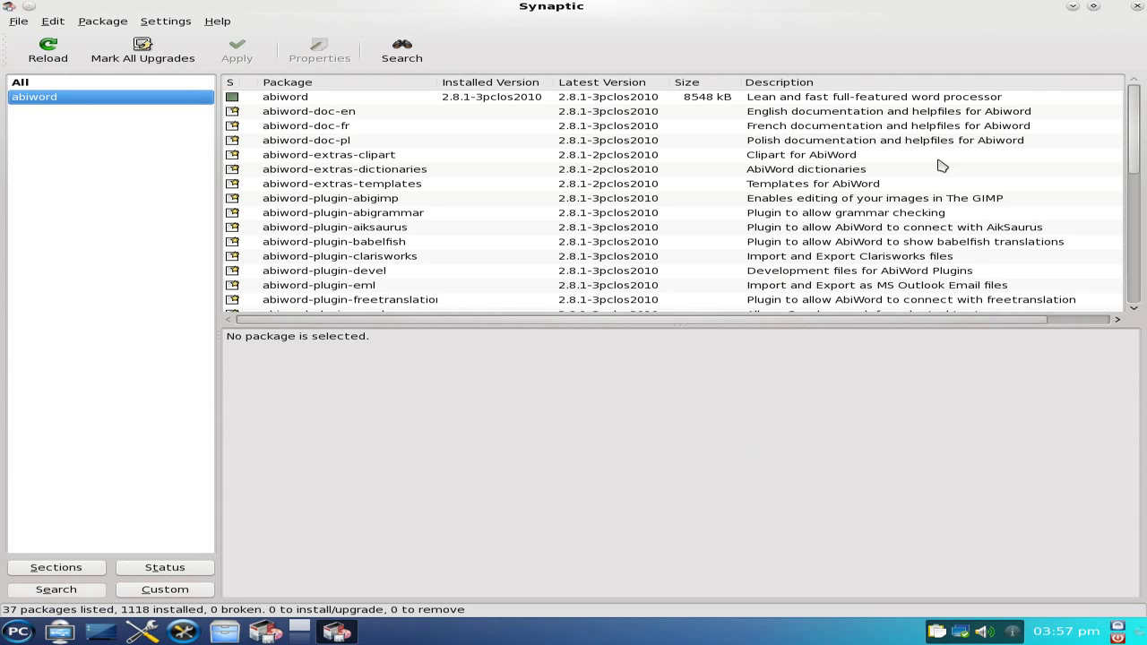
left_click(1140, 9)
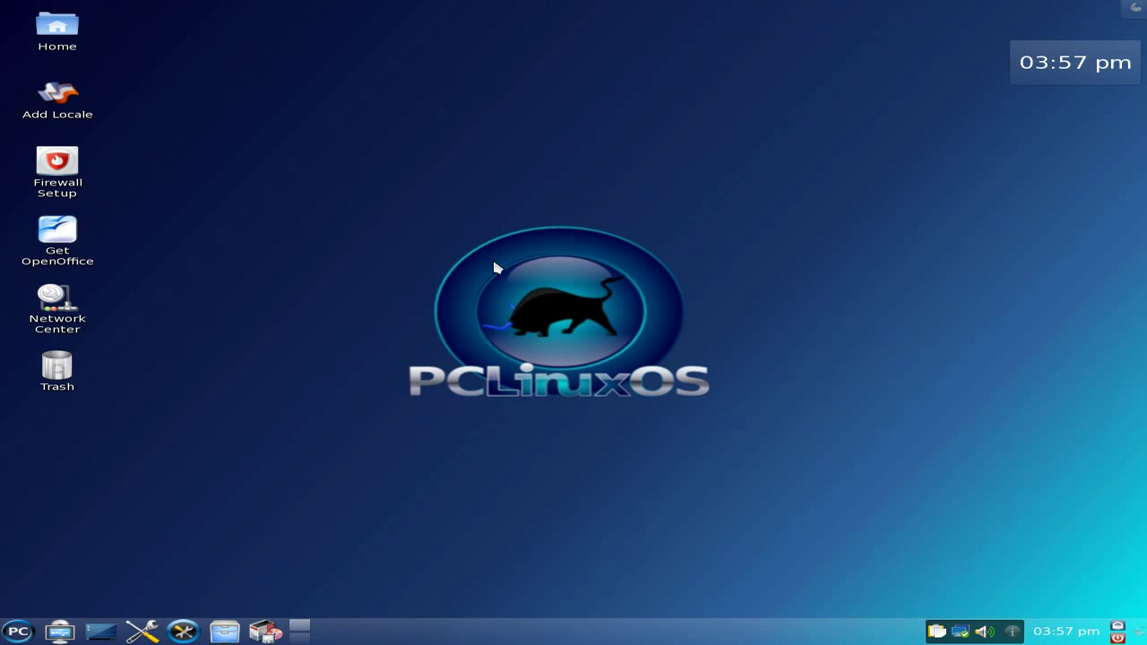
Launch AbiWord from the Office menu and maximize its window
left_click(18, 635)
mouse_move(92, 529)
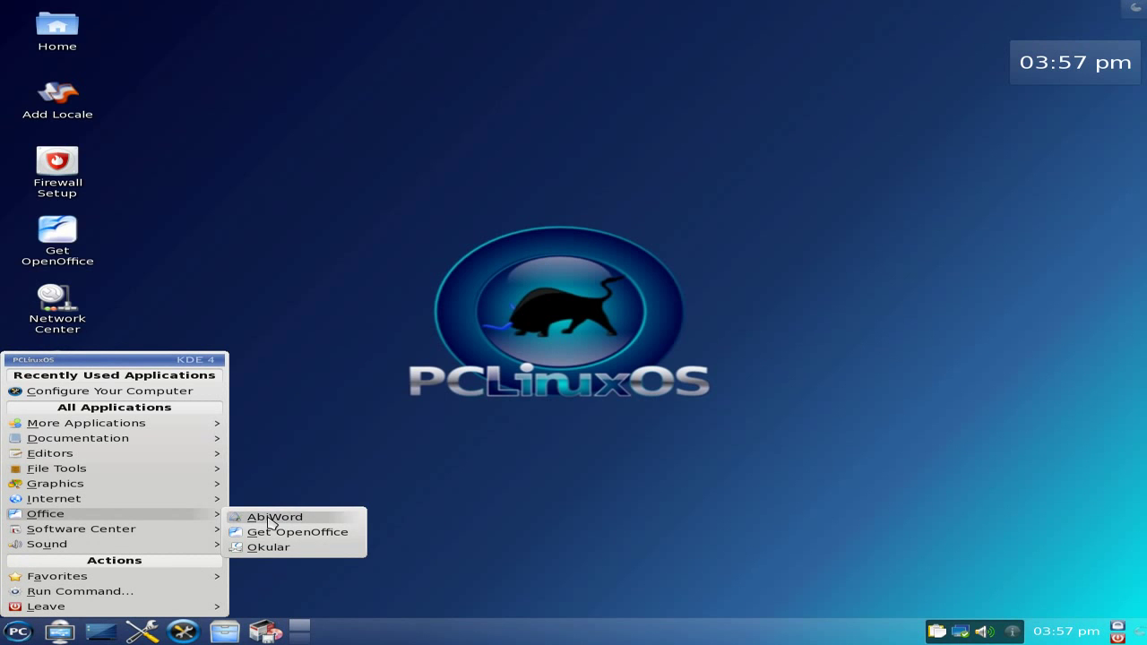
left_click(272, 518)
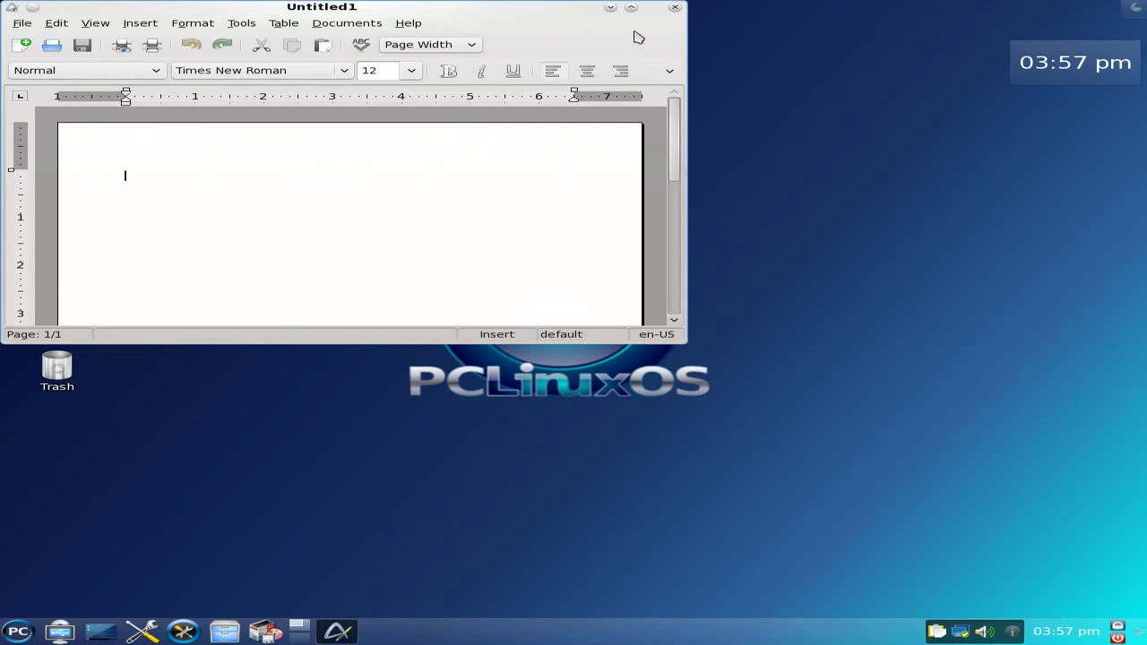
left_click(632, 10)
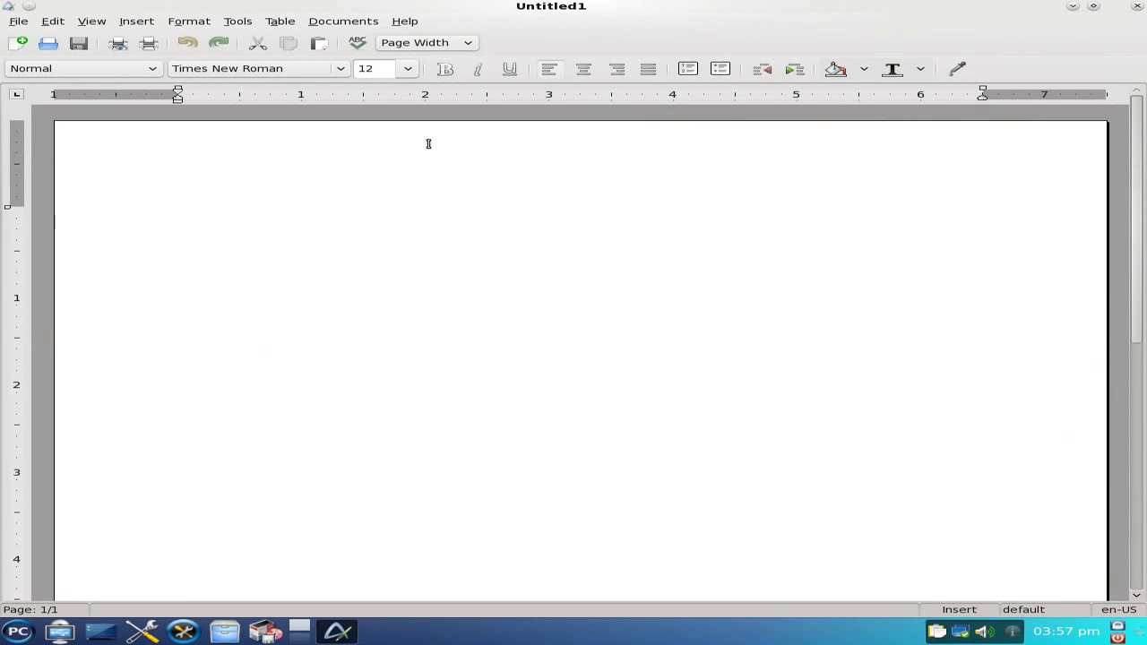
Check Help > About shows AbiWord version 2.8.1, then close AbiWord
left_click(405, 21)
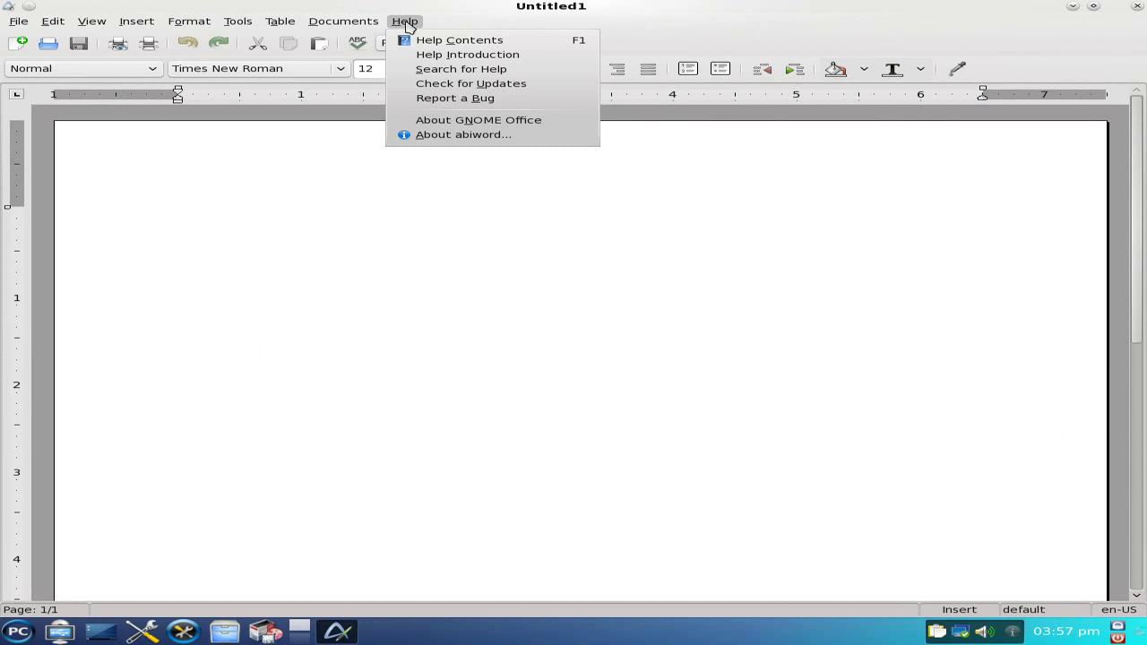
left_click(457, 137)
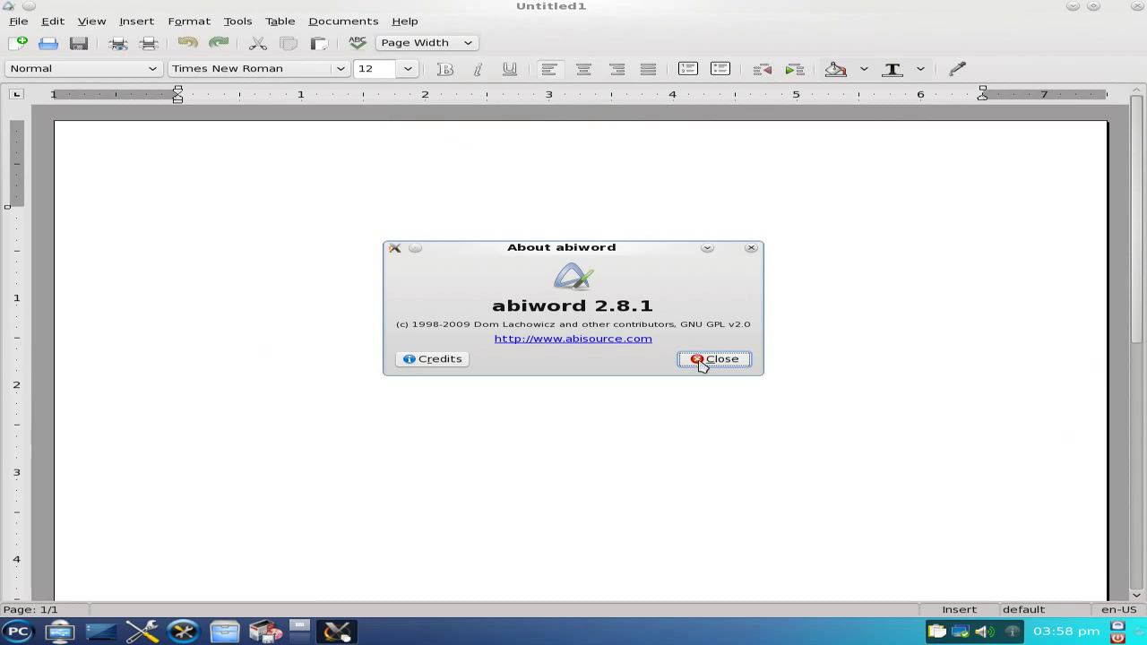
left_click(702, 359)
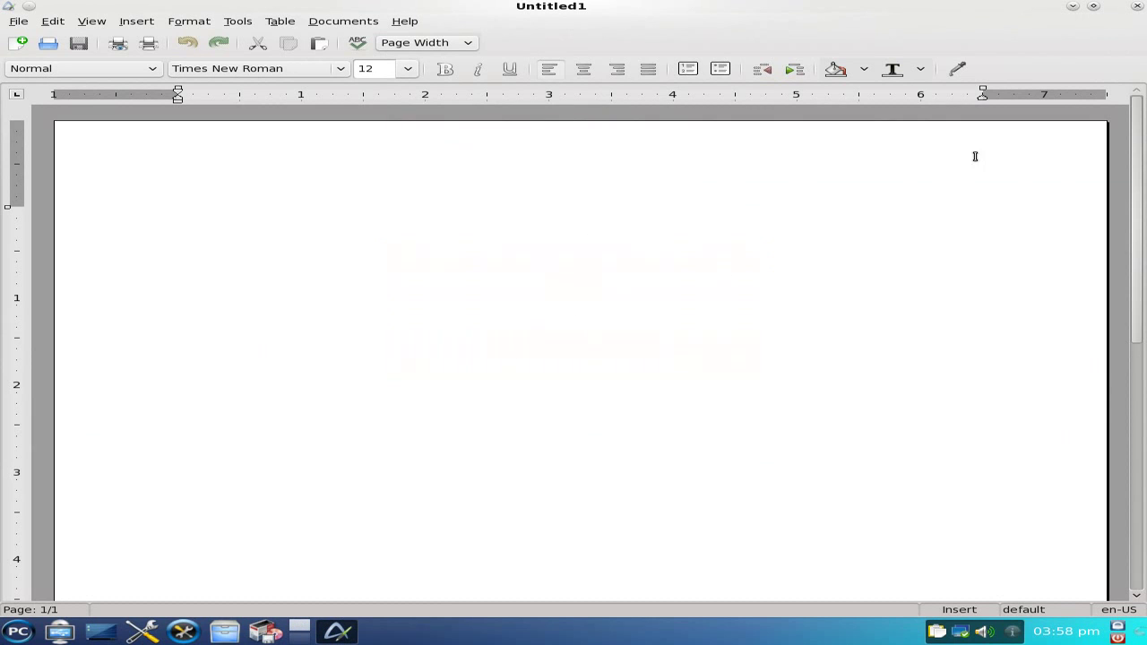
left_click(1136, 7)
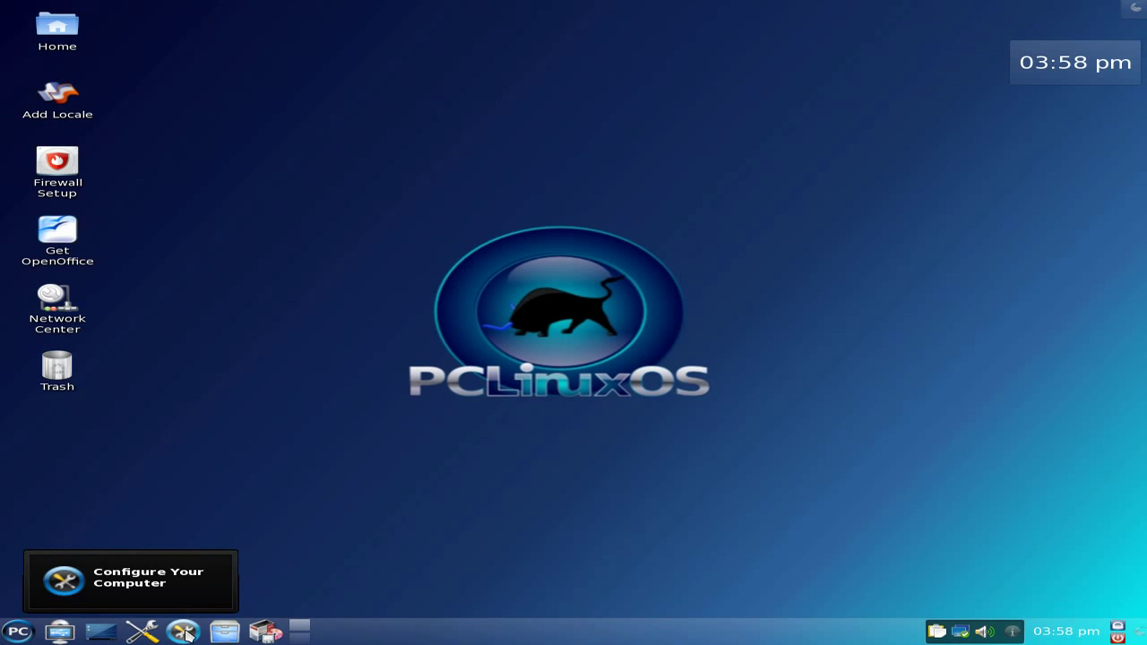
Open Configure Your Computer as root and start Configure time under Network Services
left_click(183, 632)
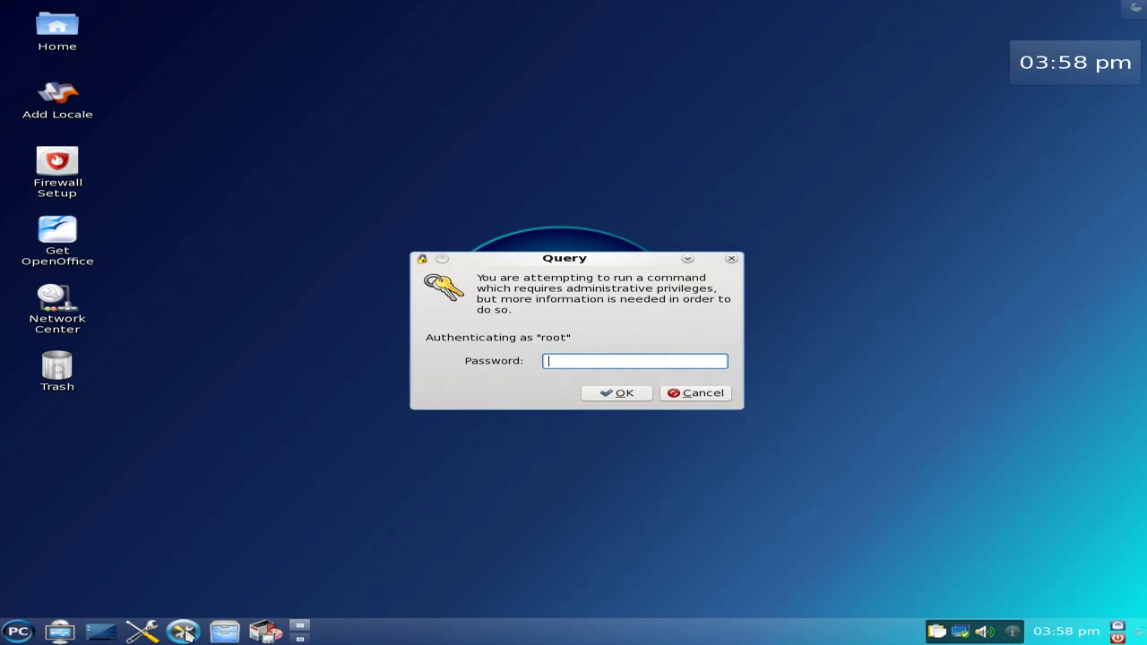
type("********")
key("Return")
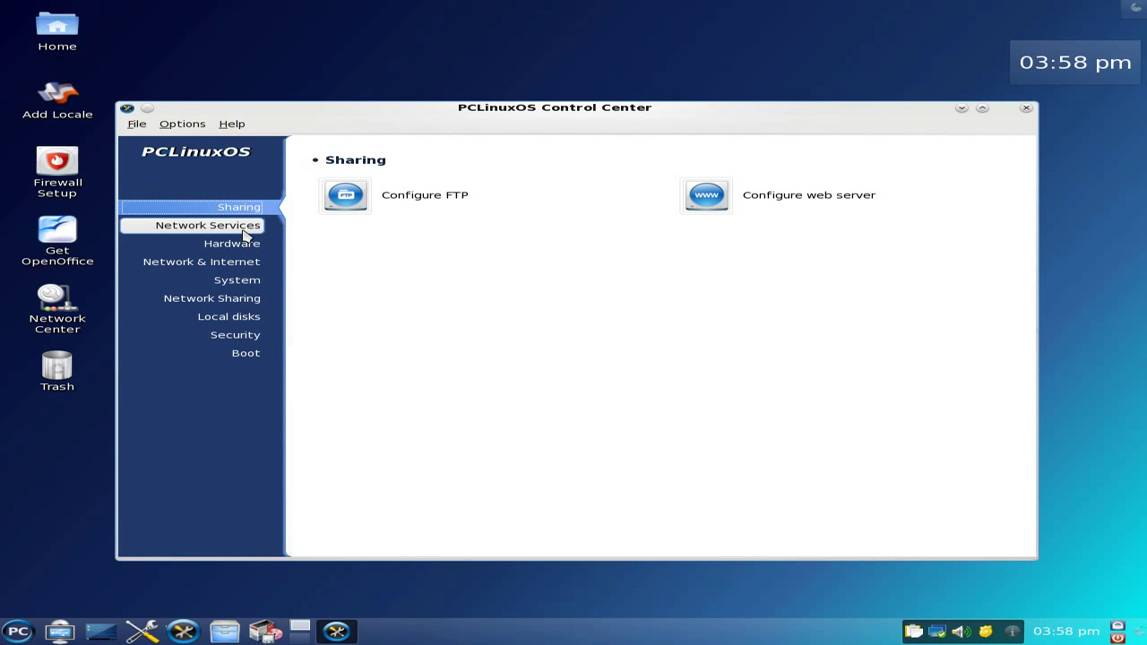
left_click(245, 234)
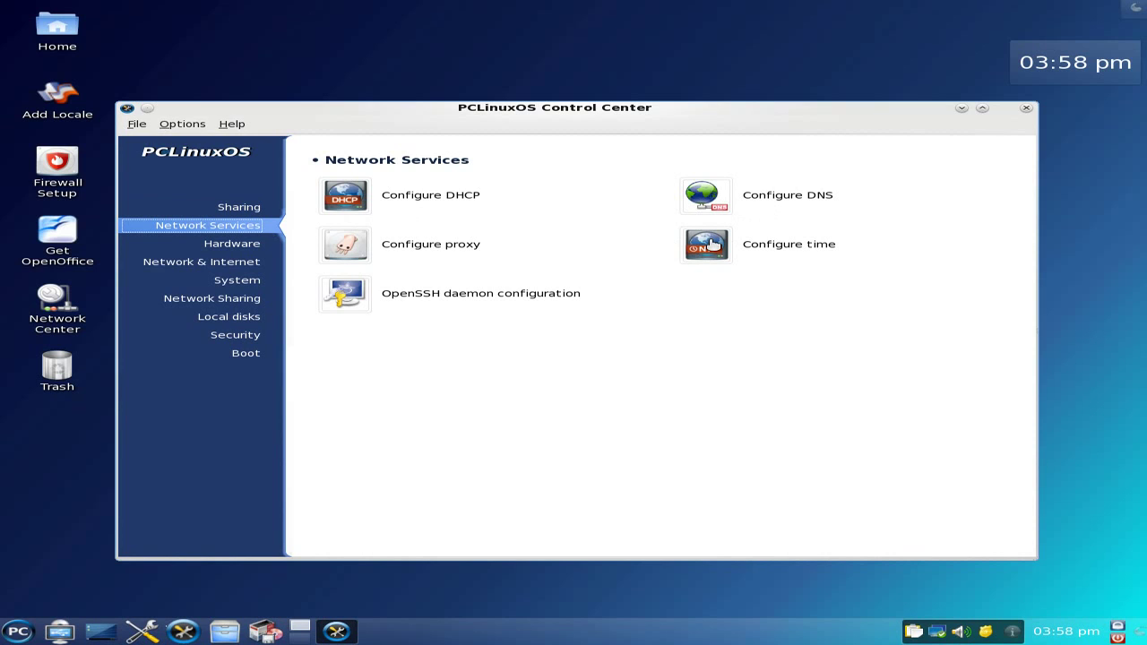
left_click(708, 244)
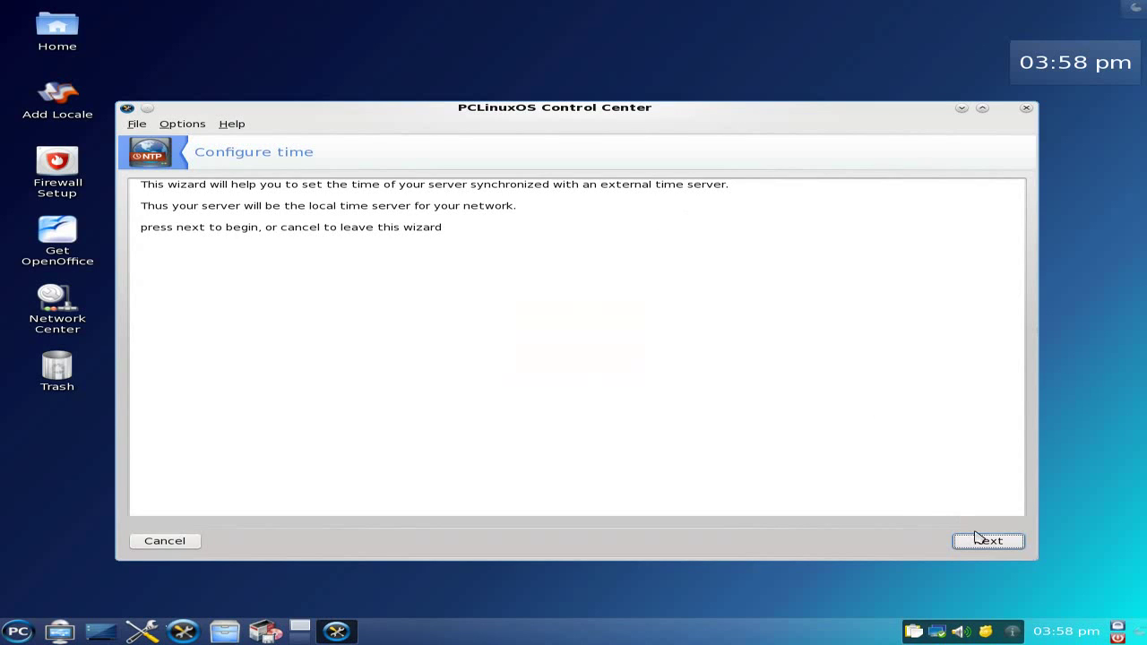
Keep pool.ntp.org for all three time servers, choose region GB, test servers, and finish
left_click(983, 544)
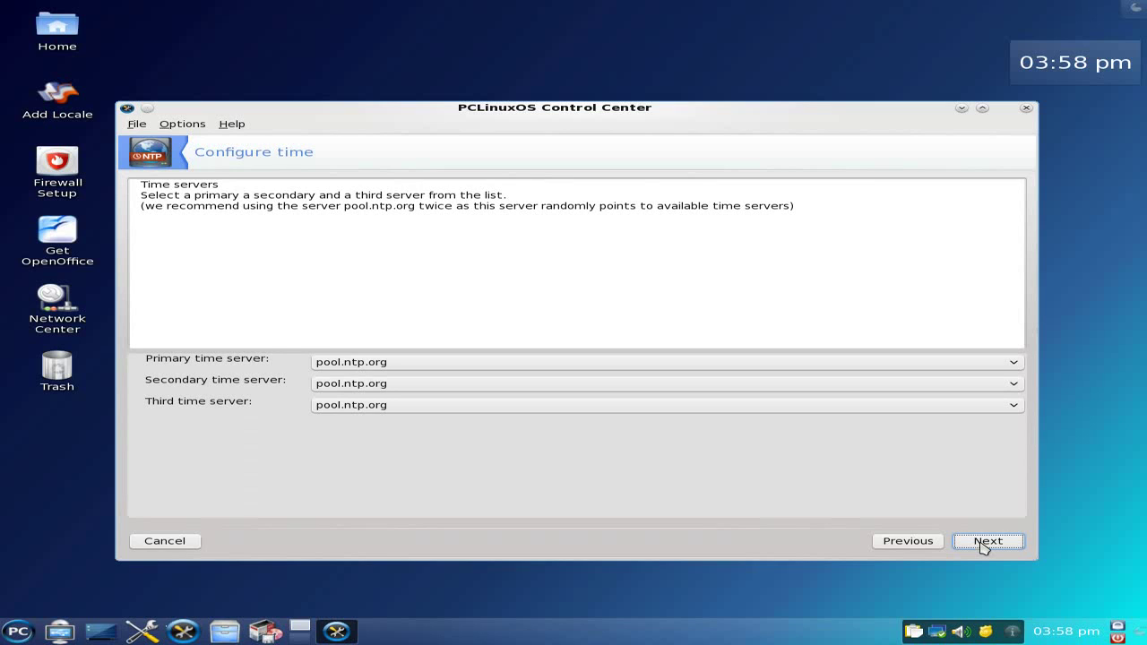
left_click(984, 544)
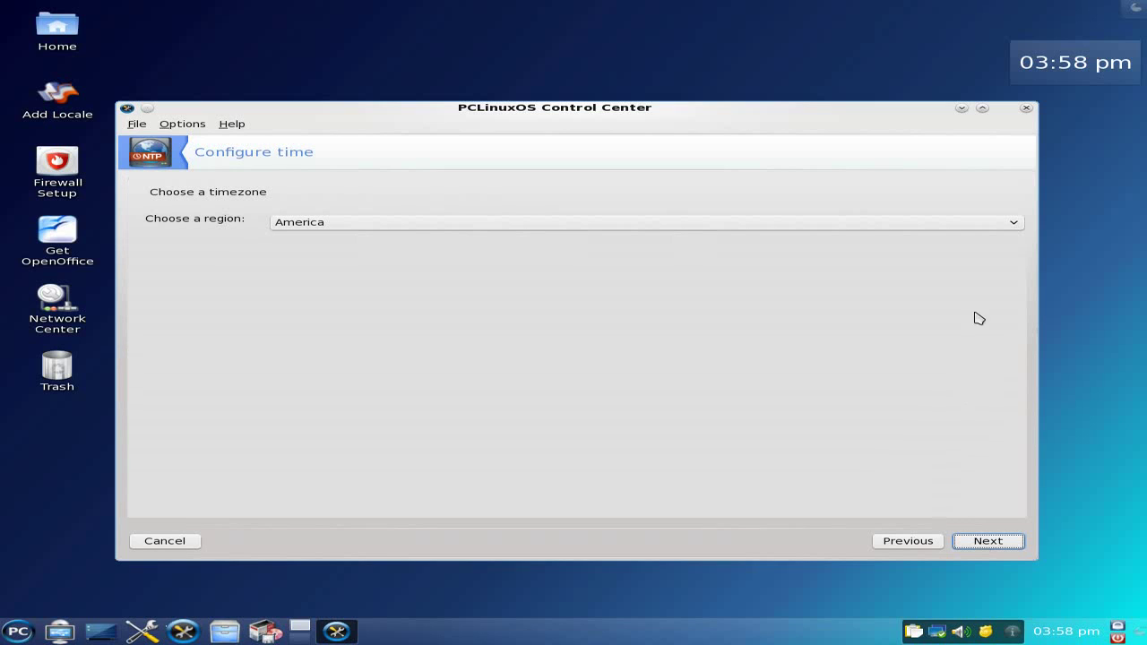
left_click(1017, 224)
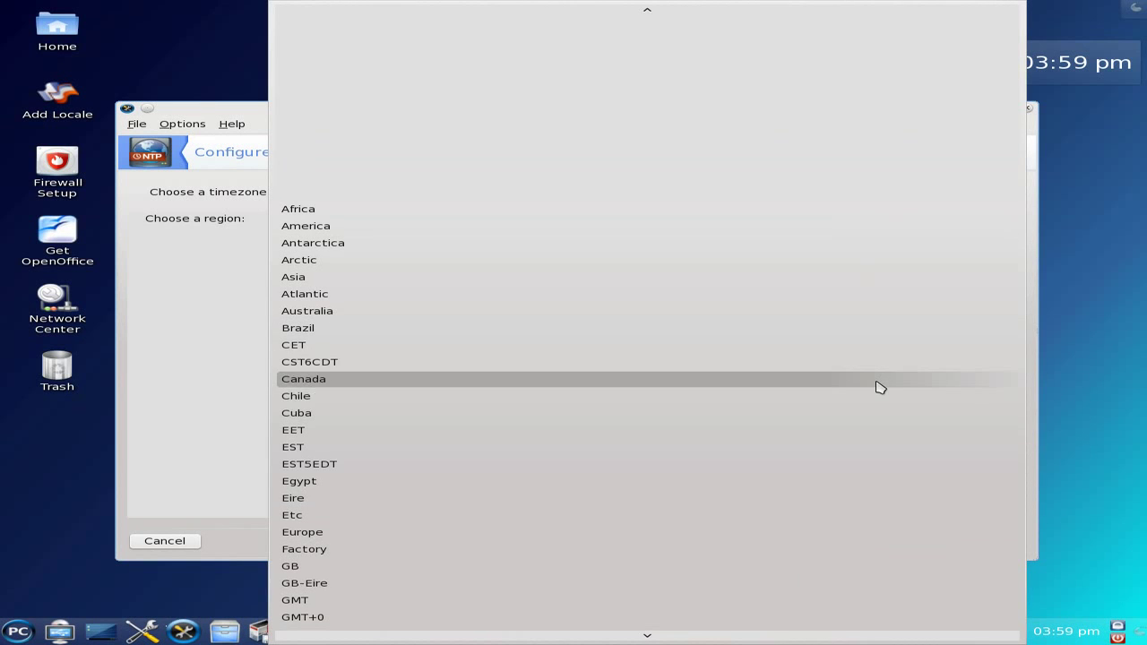
scroll(865, 403, "down", 1)
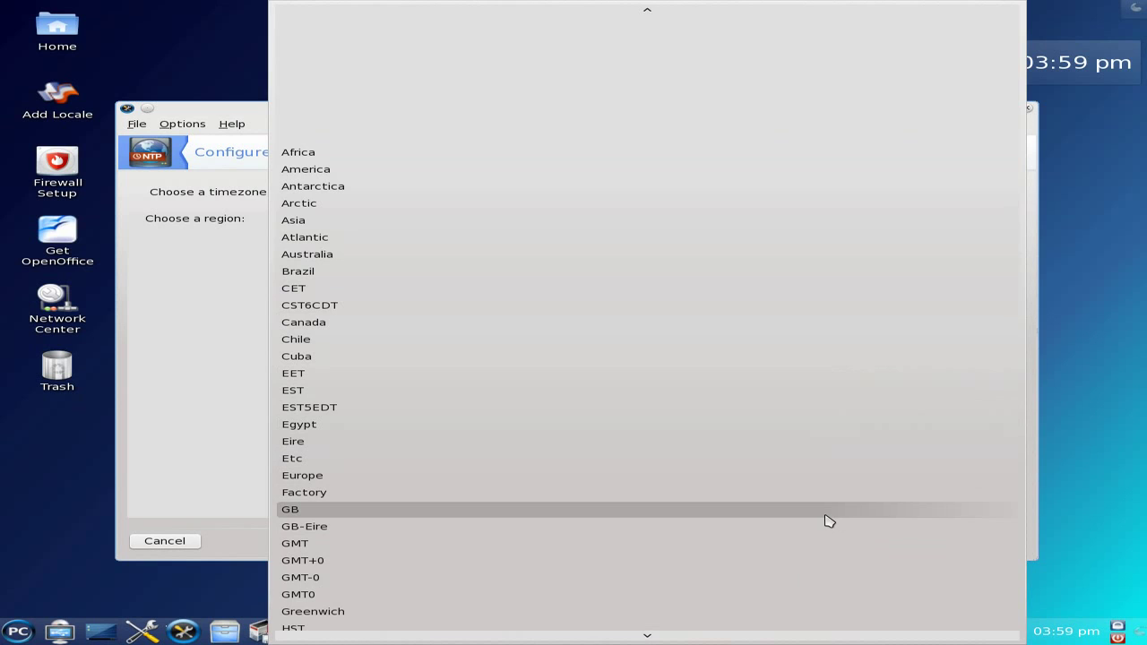
left_click(826, 514)
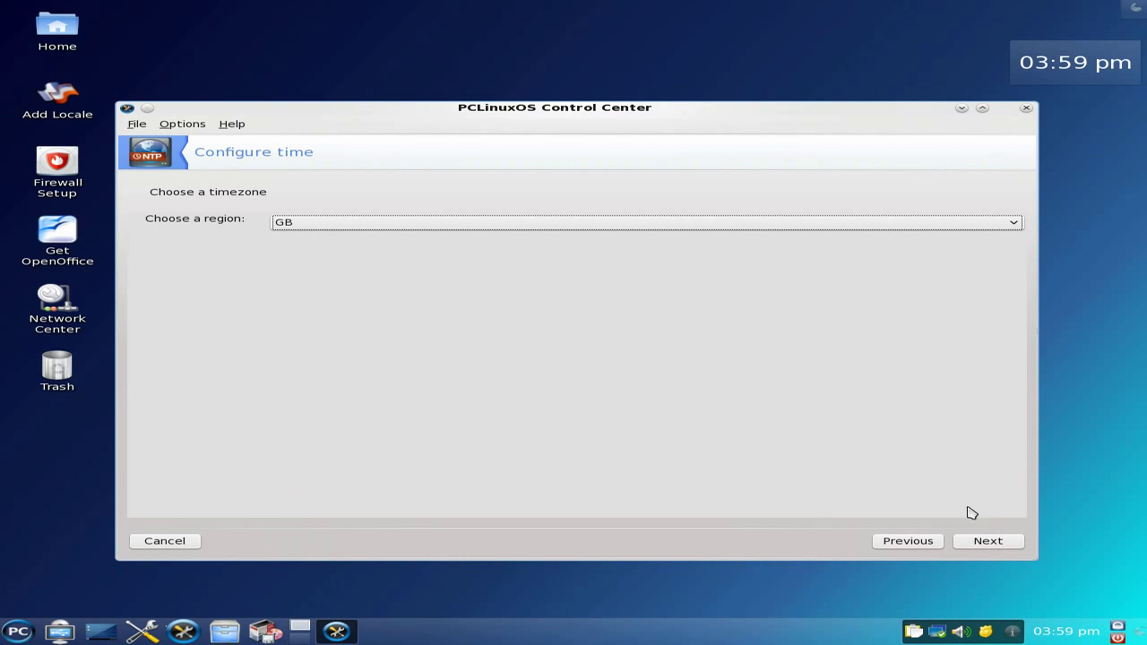
left_click(988, 544)
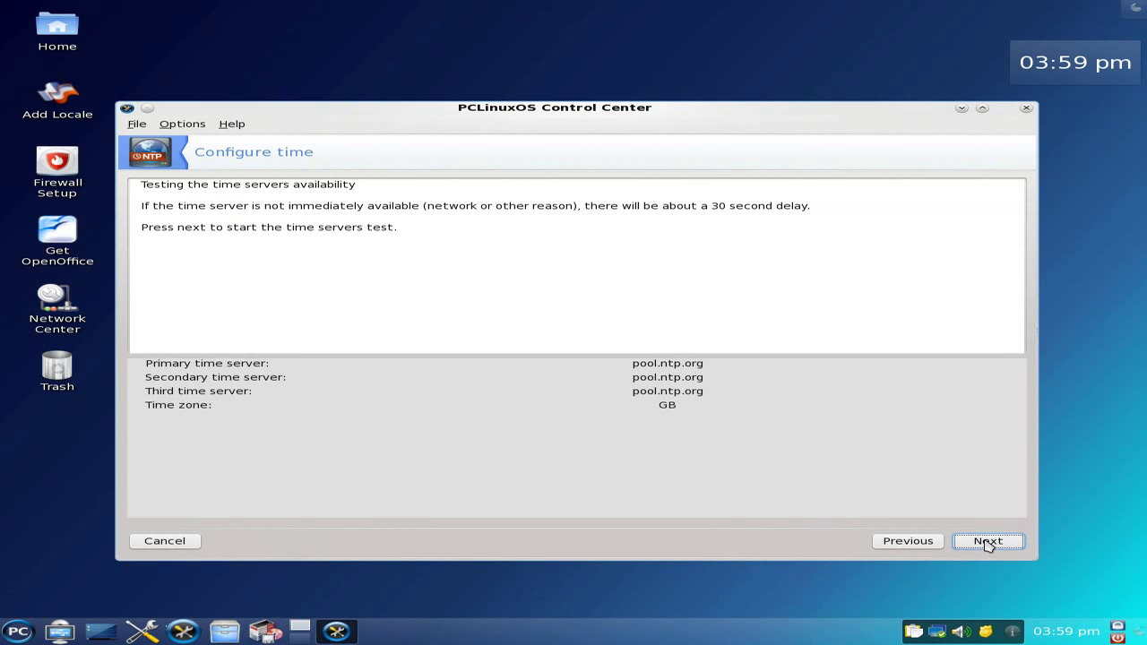
left_click(988, 543)
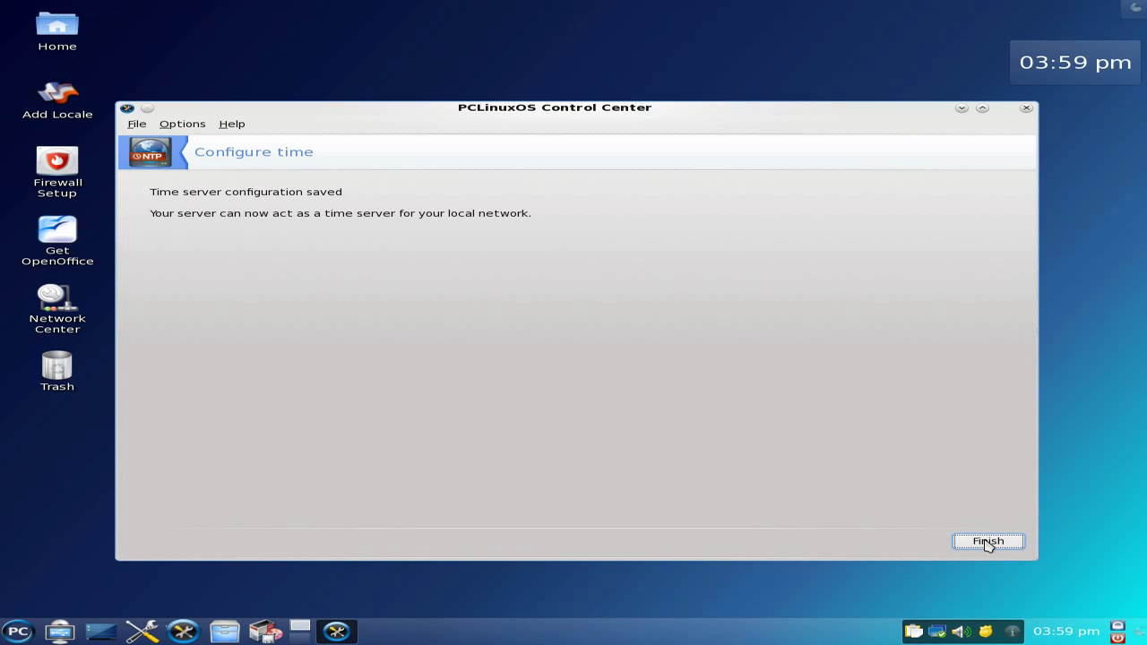
left_click(989, 542)
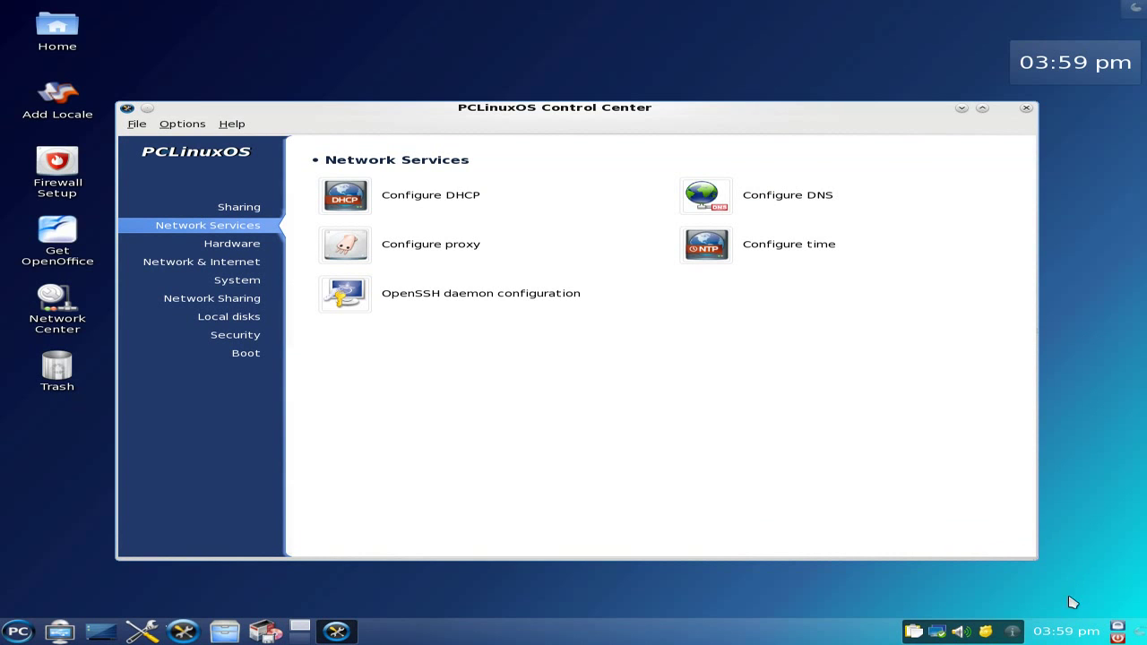
View the Hardware, Network & Internet and System pages, then close the Control Center
mouse_move(1066, 633)
left_click(246, 244)
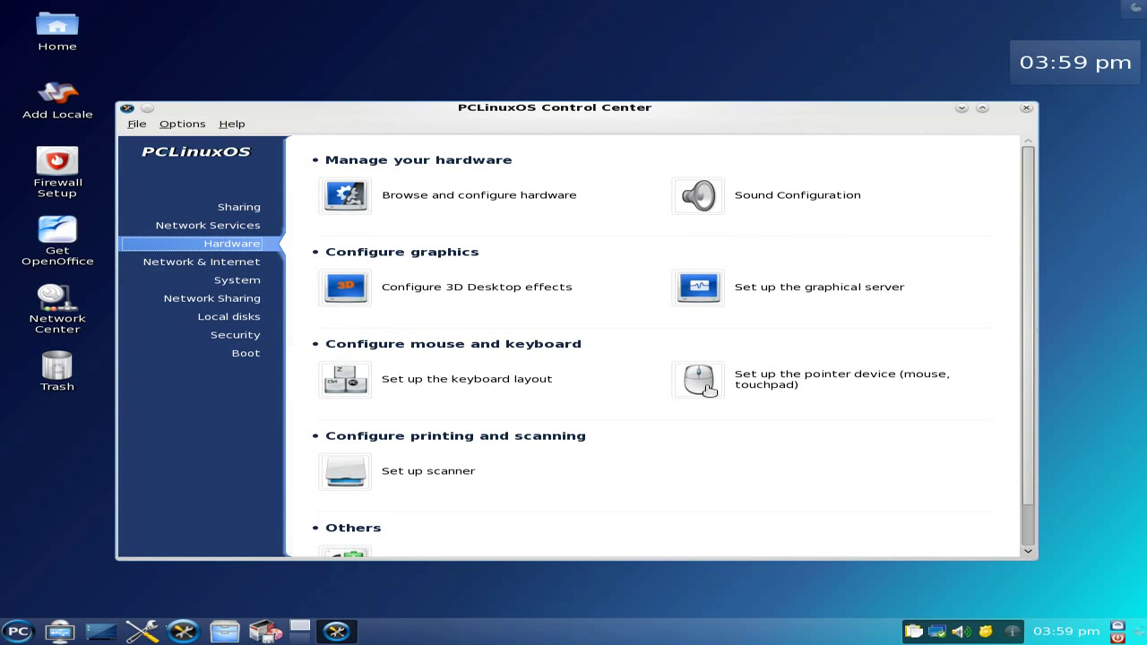
scroll(517, 459, "down", 1)
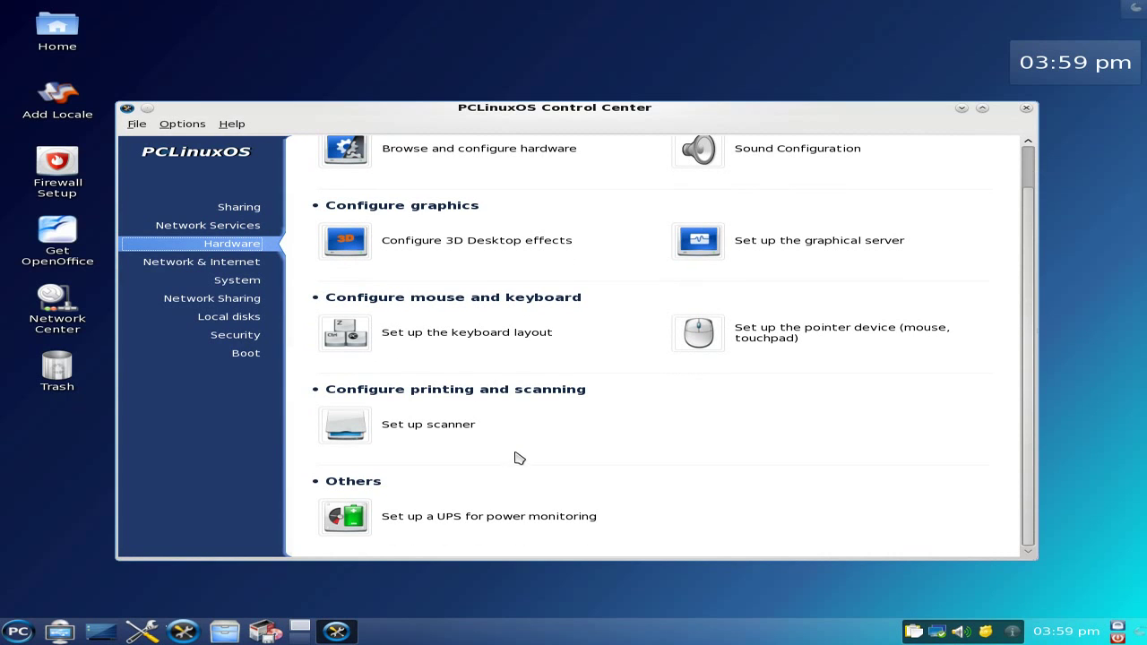
left_click(222, 264)
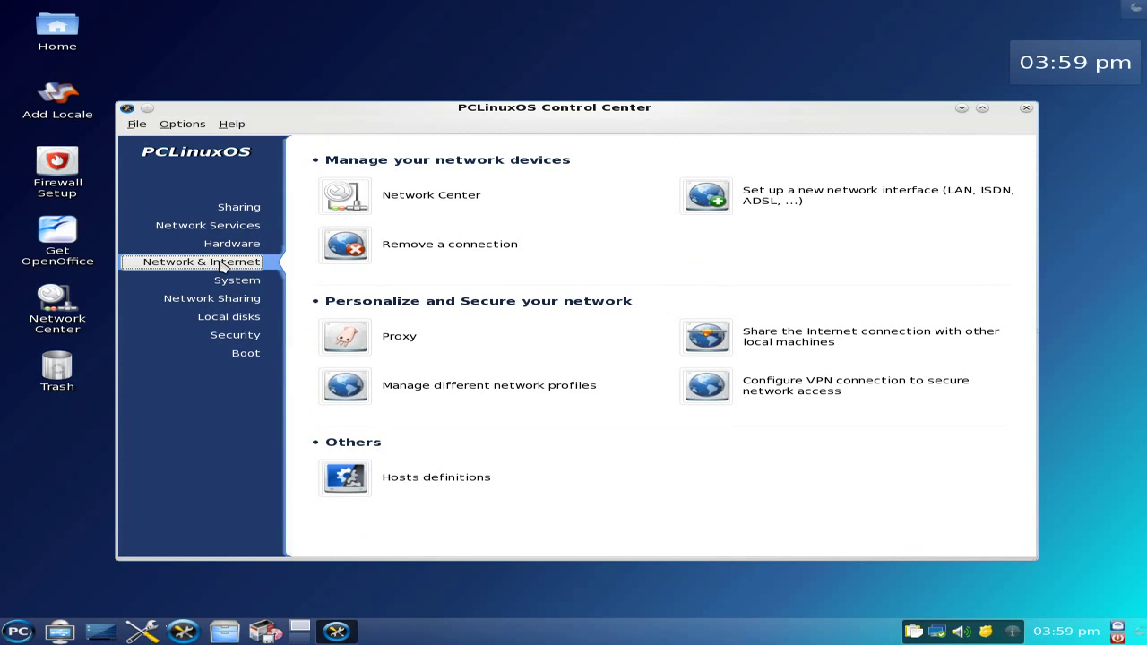
left_click(237, 283)
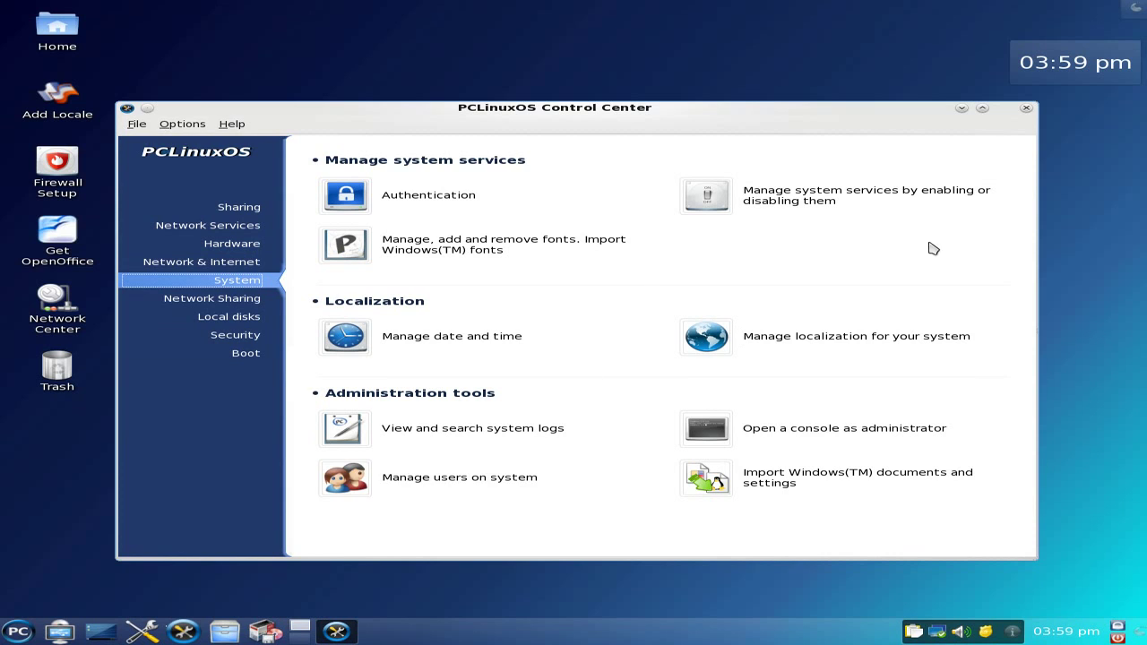
left_click(1027, 109)
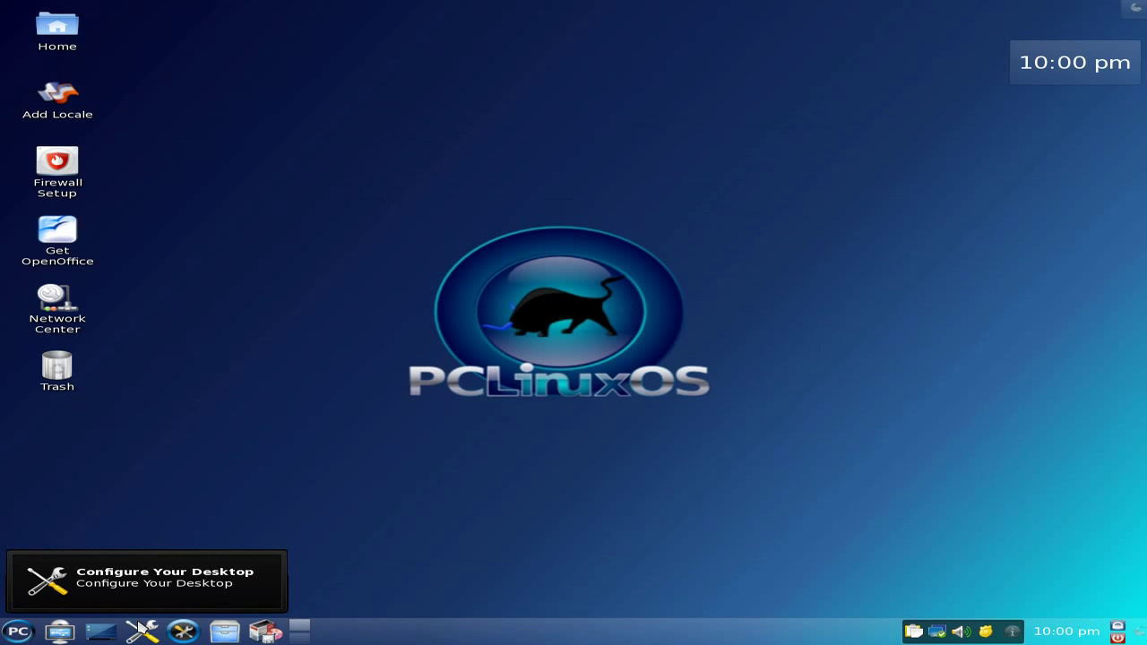
left_click(141, 630)
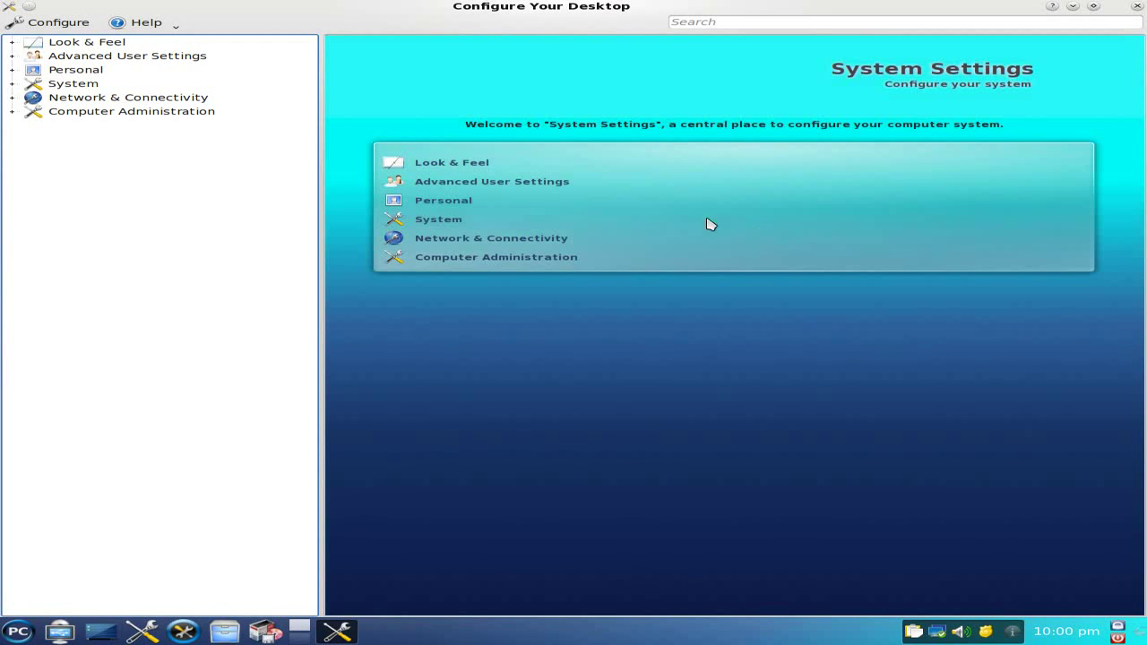
left_click(439, 166)
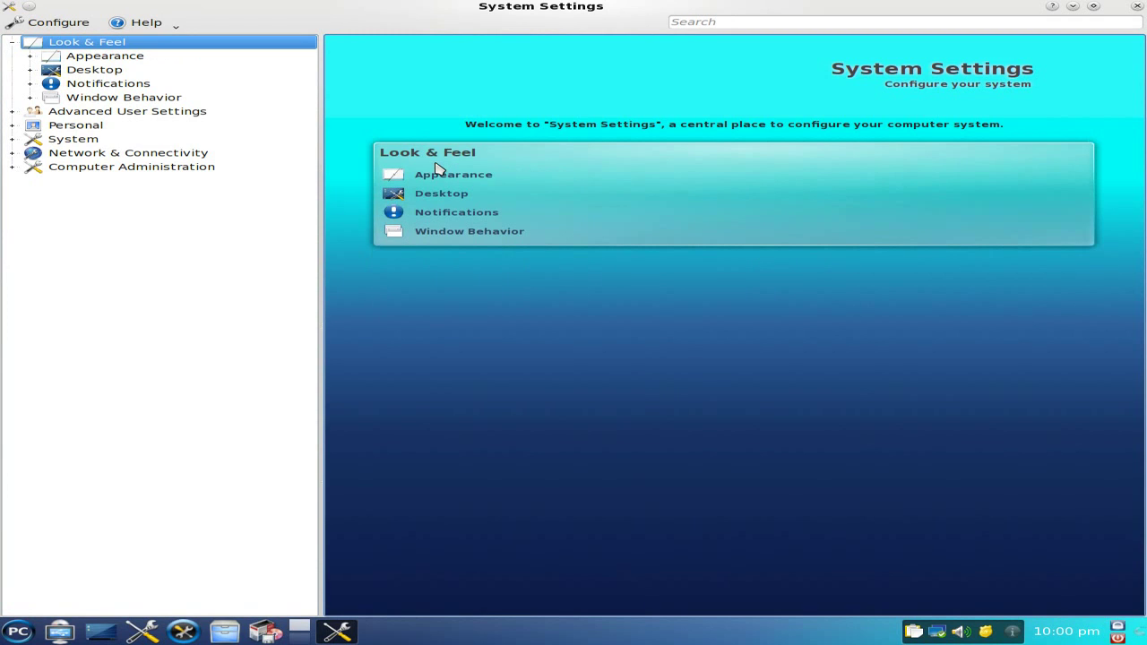
left_click(491, 235)
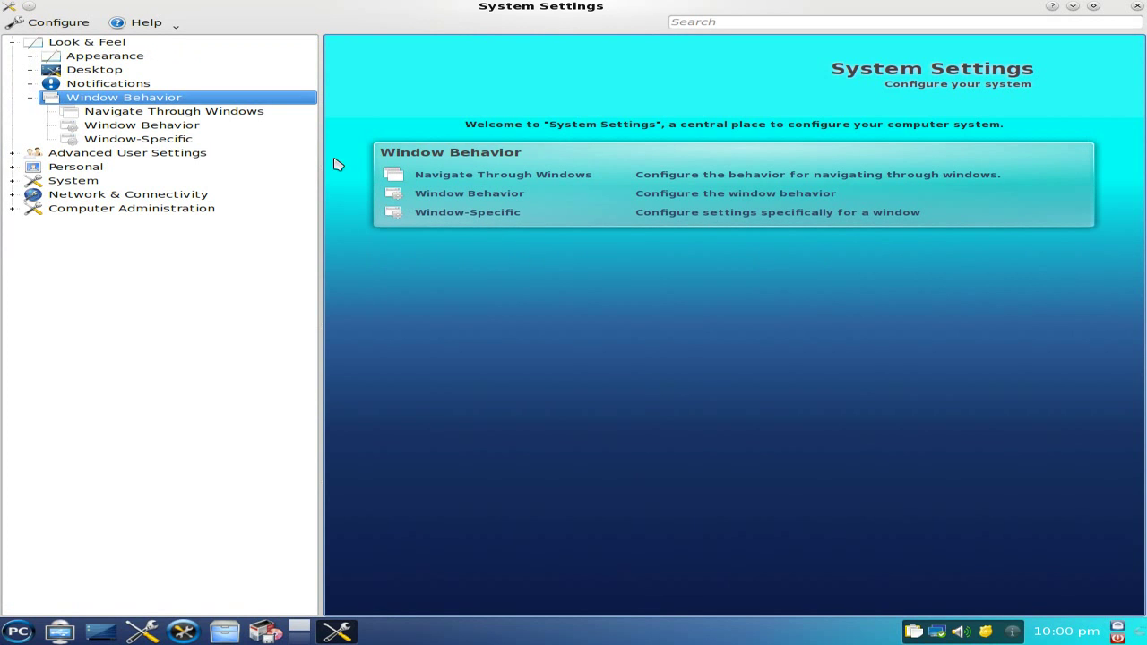
left_click(14, 154)
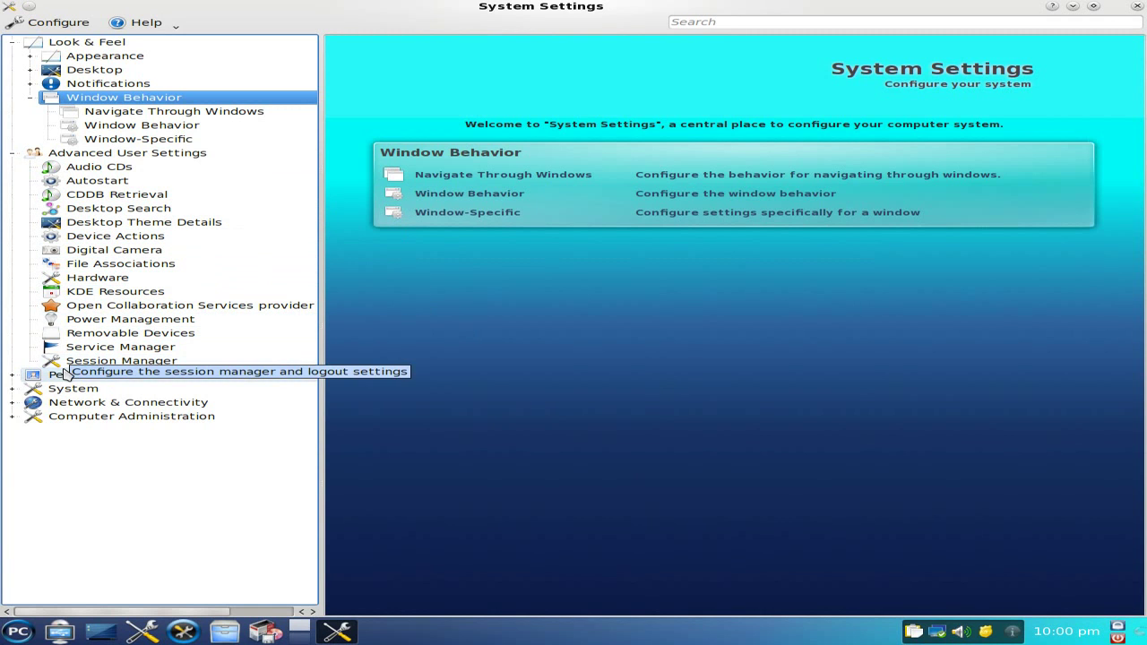
left_click(13, 375)
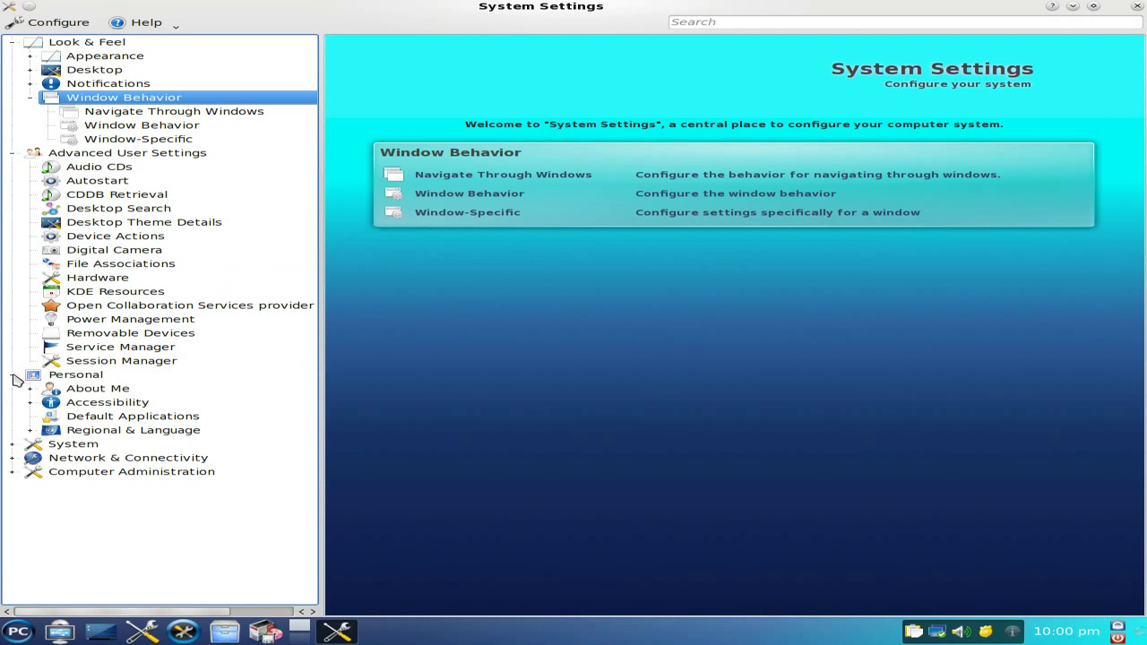
left_click(13, 444)
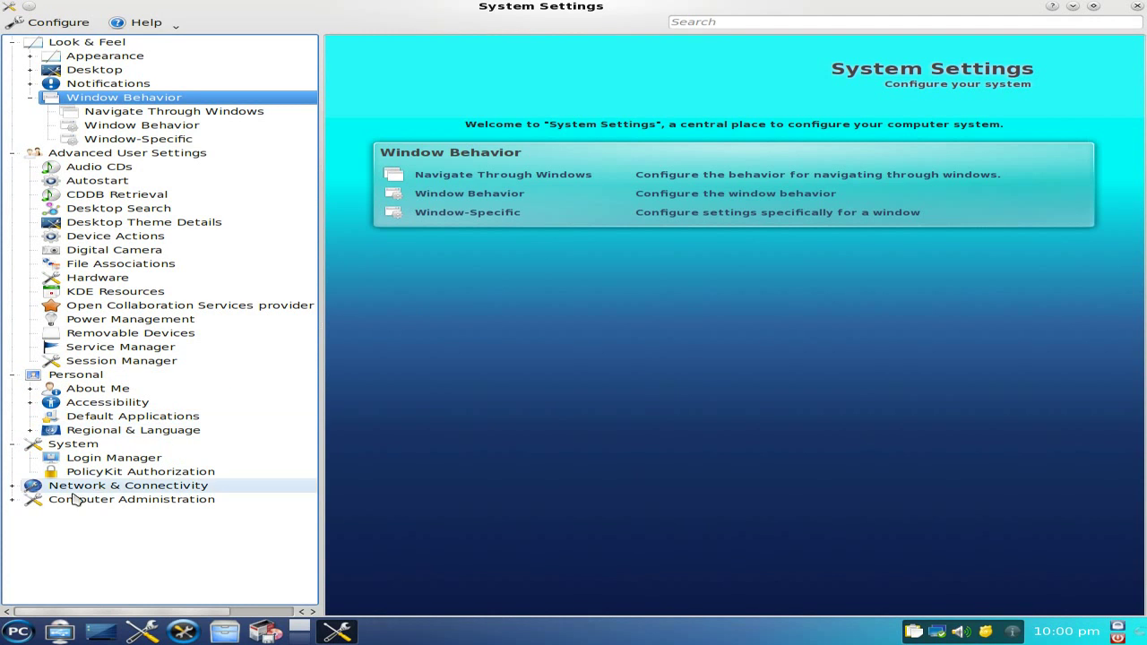
left_click(13, 499)
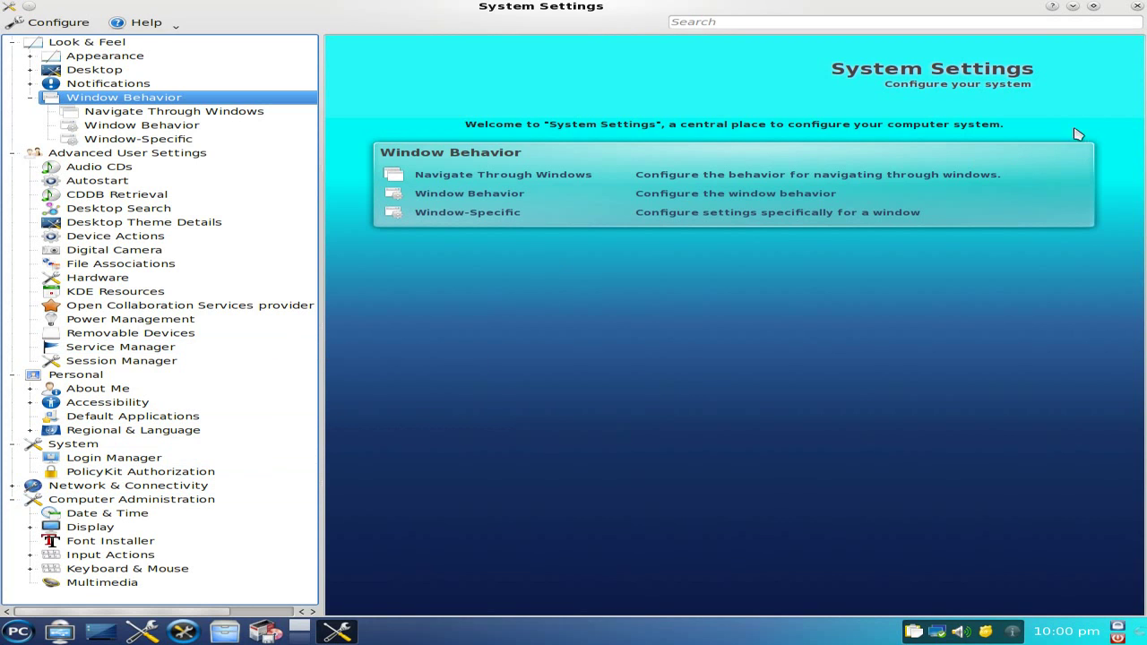
left_click(1136, 8)
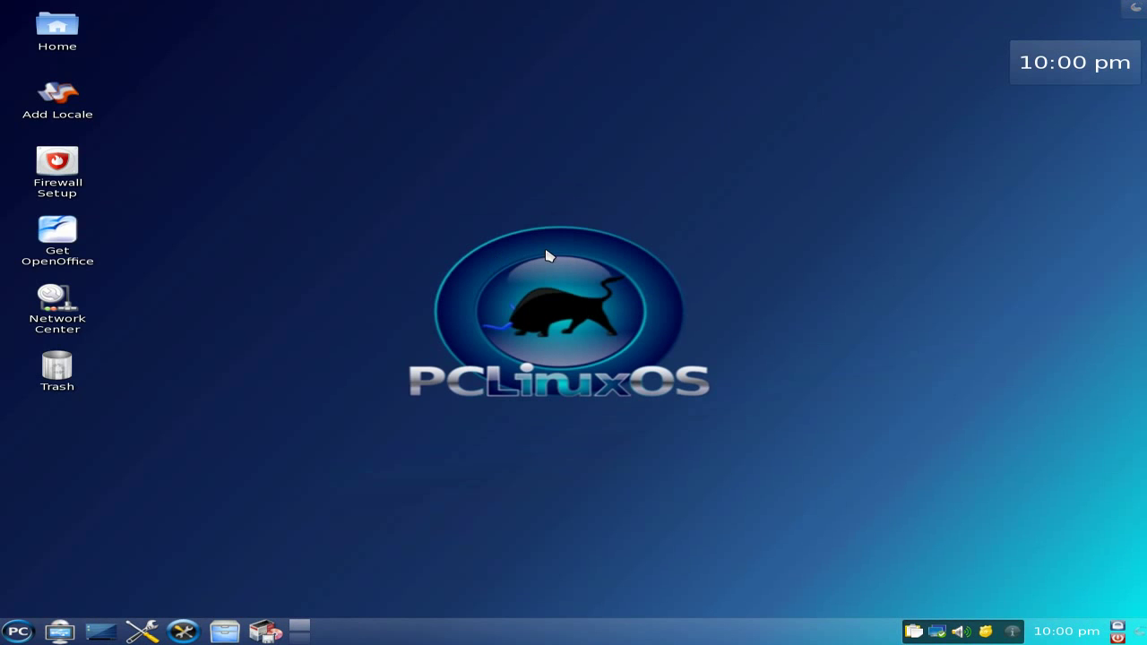
left_click(20, 632)
mouse_move(81, 517)
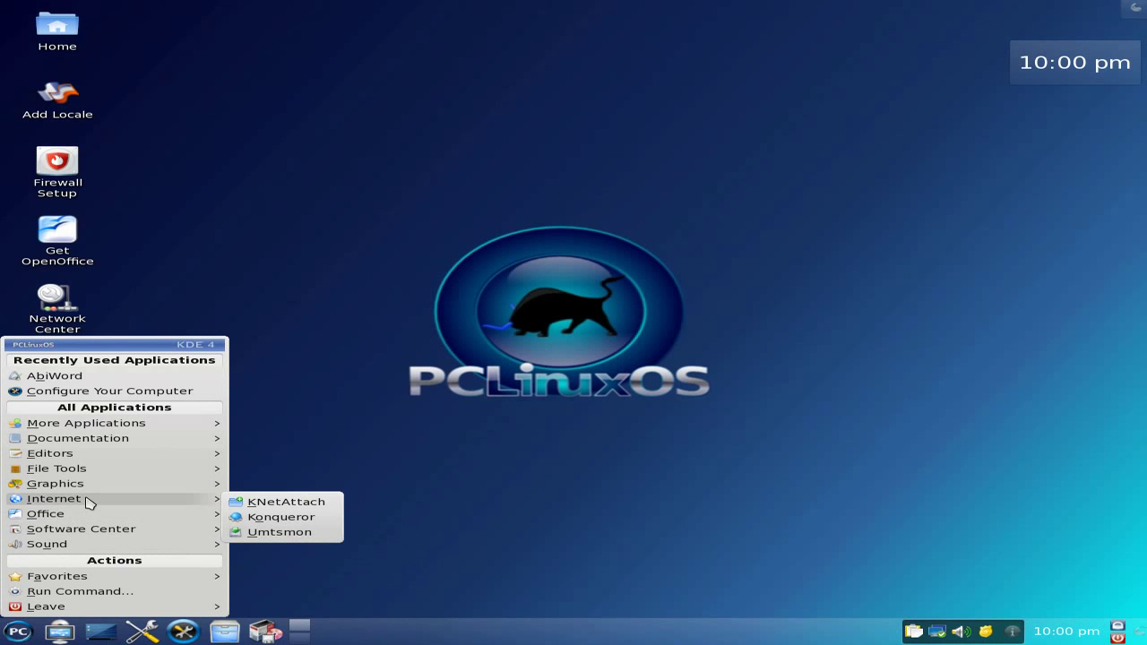
left_click(296, 518)
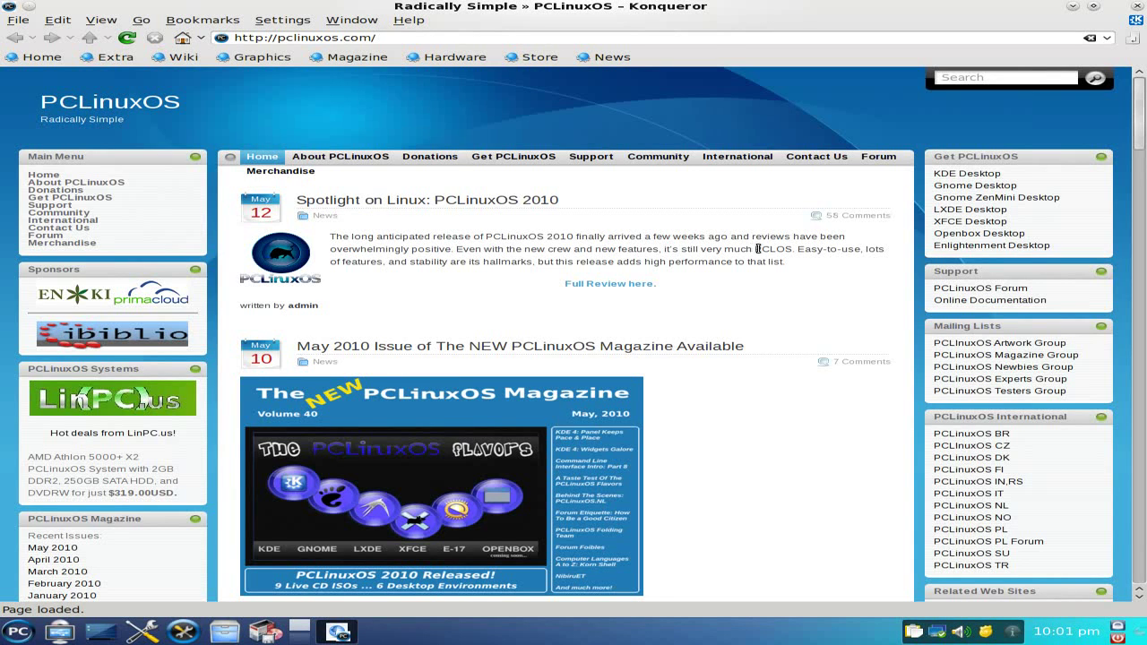
scroll(758, 249, "down", 3)
scroll(758, 248, "up", 3)
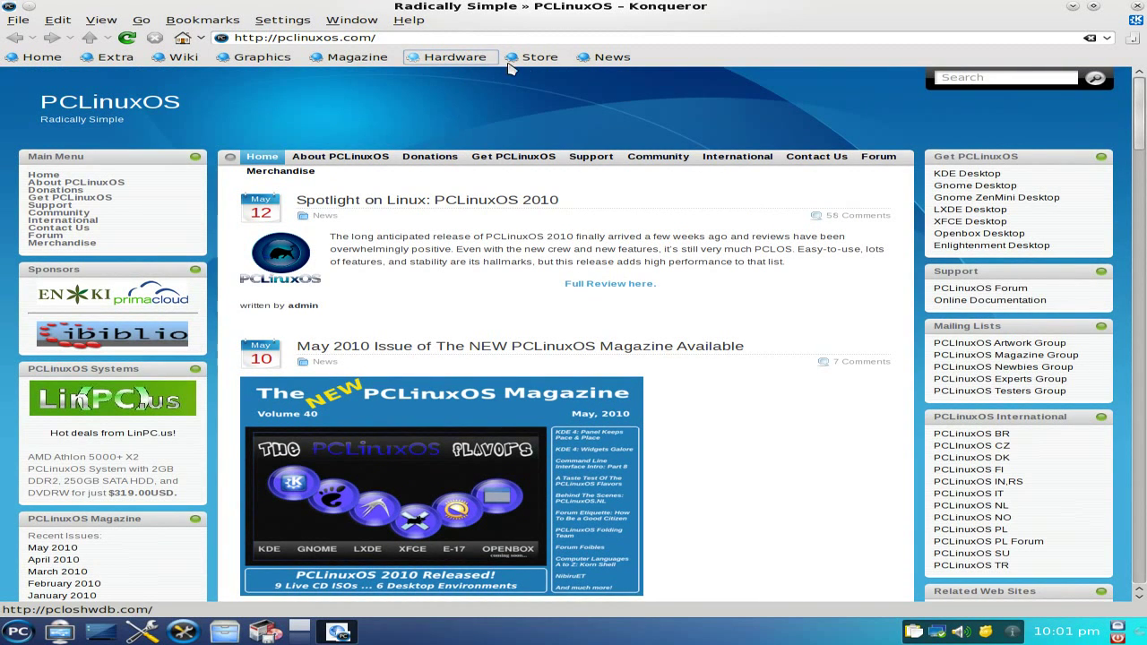
left_click(115, 57)
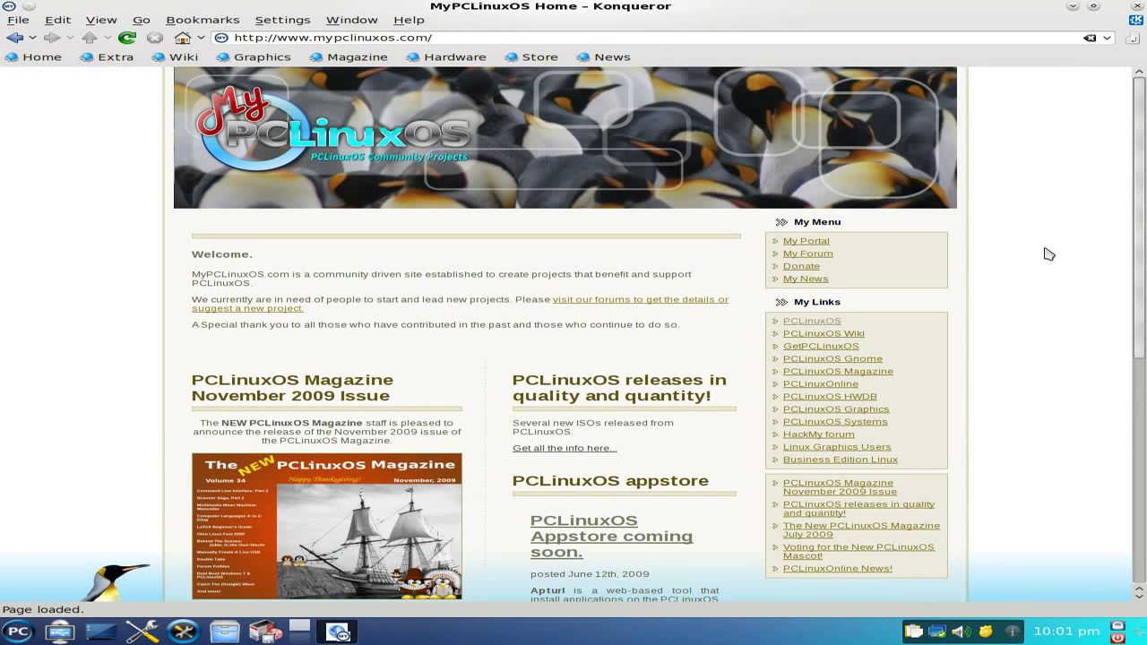
scroll(1049, 254, "down", 1)
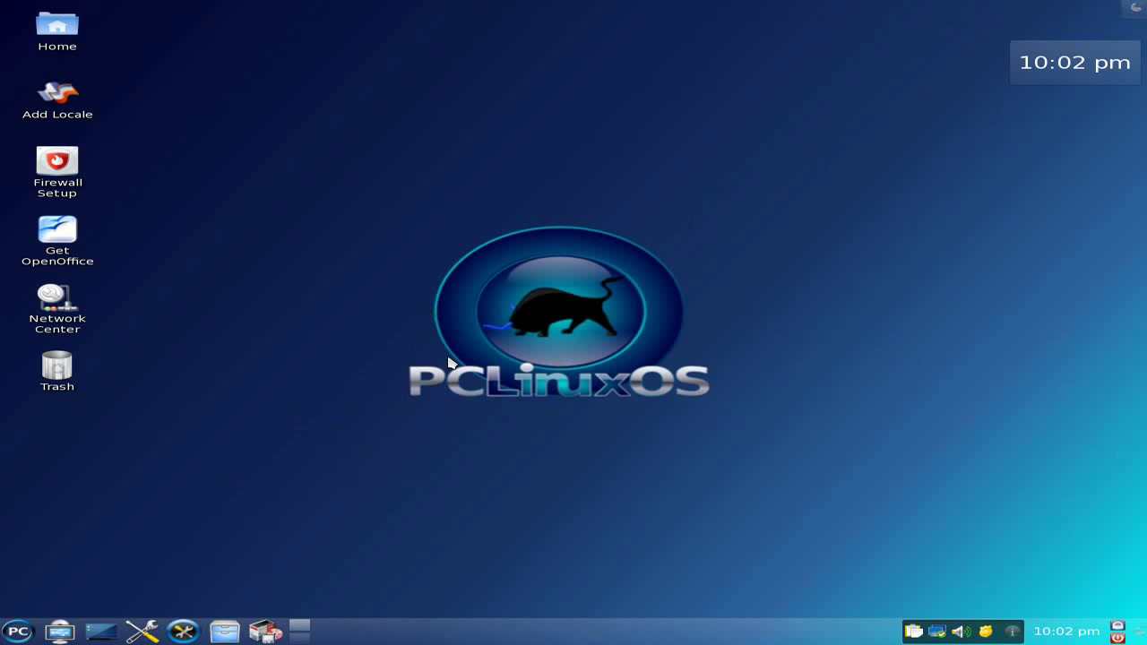
Start Synaptic from the taskbar using the root password
left_click(268, 631)
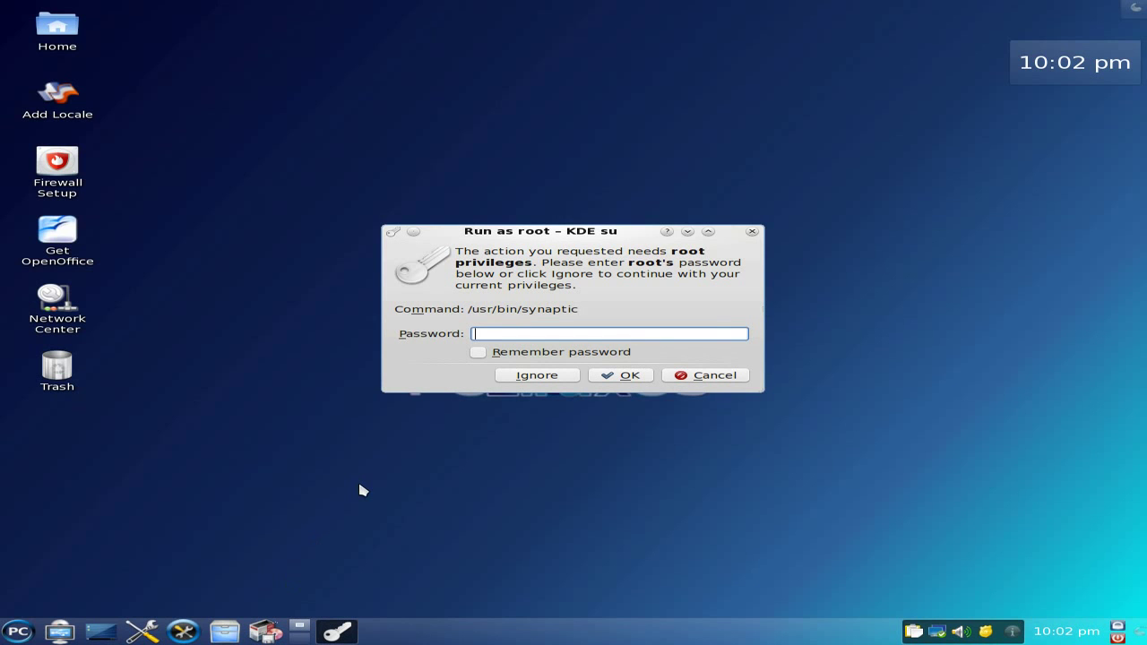
type("*******")
key("Return")
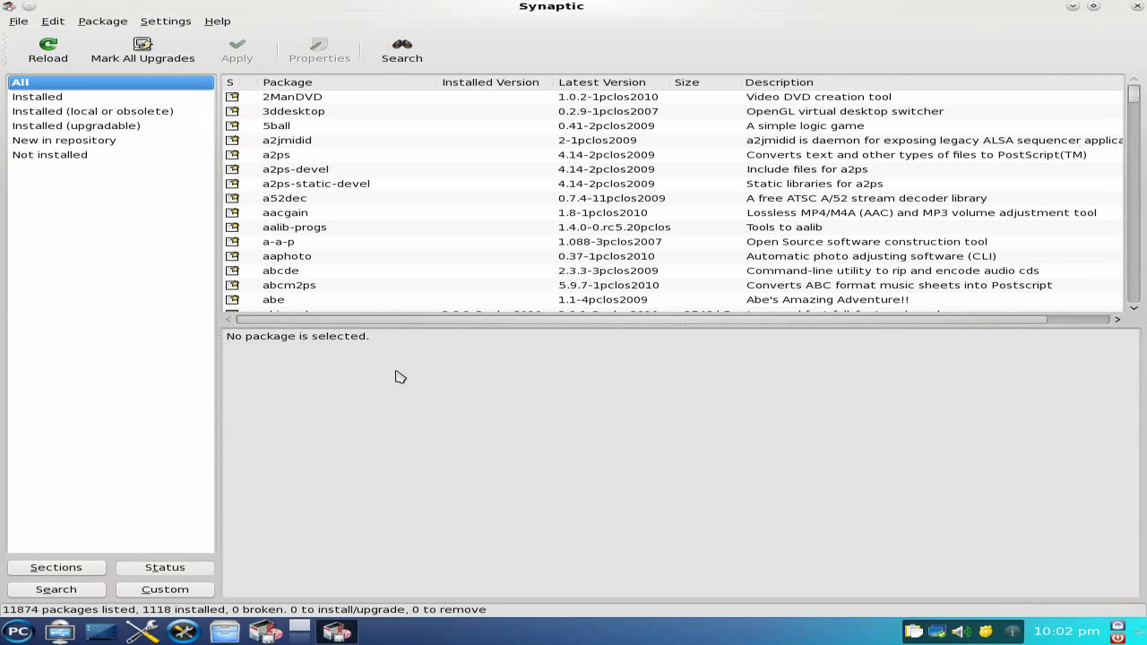
Search for midori and mark it for installation with its required library upgrade
left_click(402, 52)
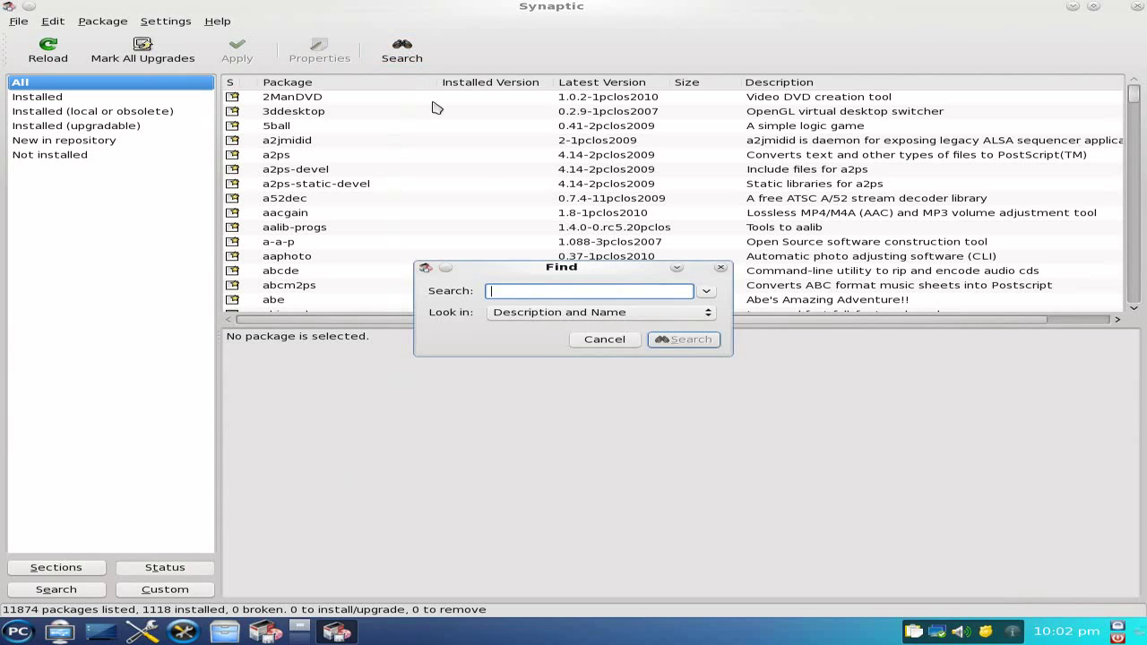
type("midori")
key("Return")
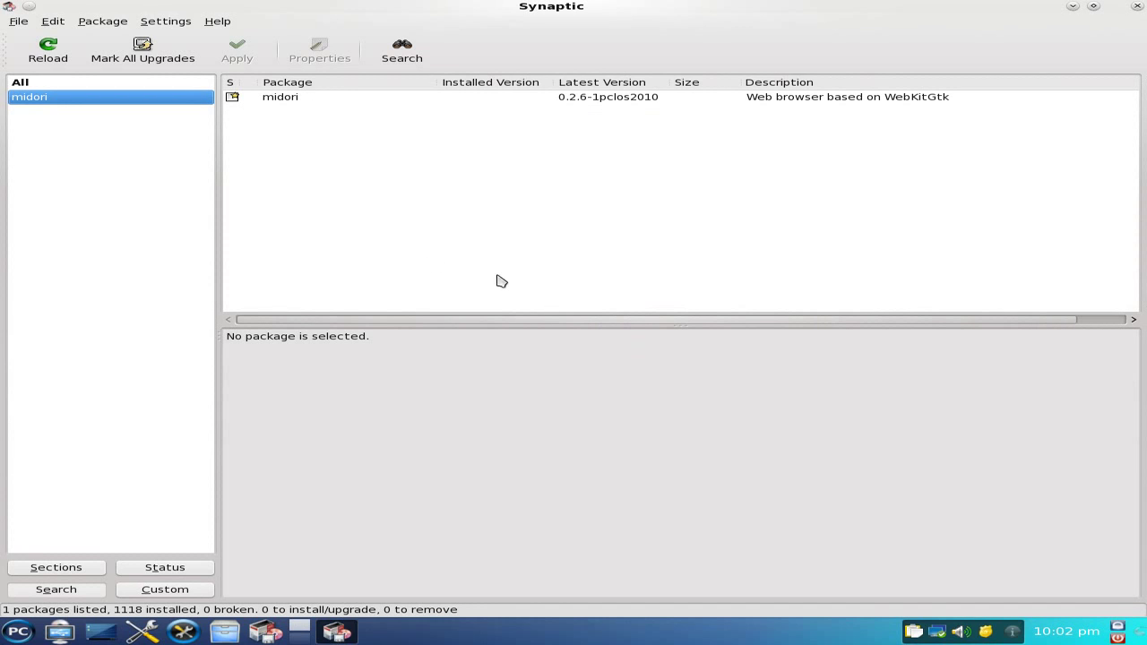
left_click(233, 97)
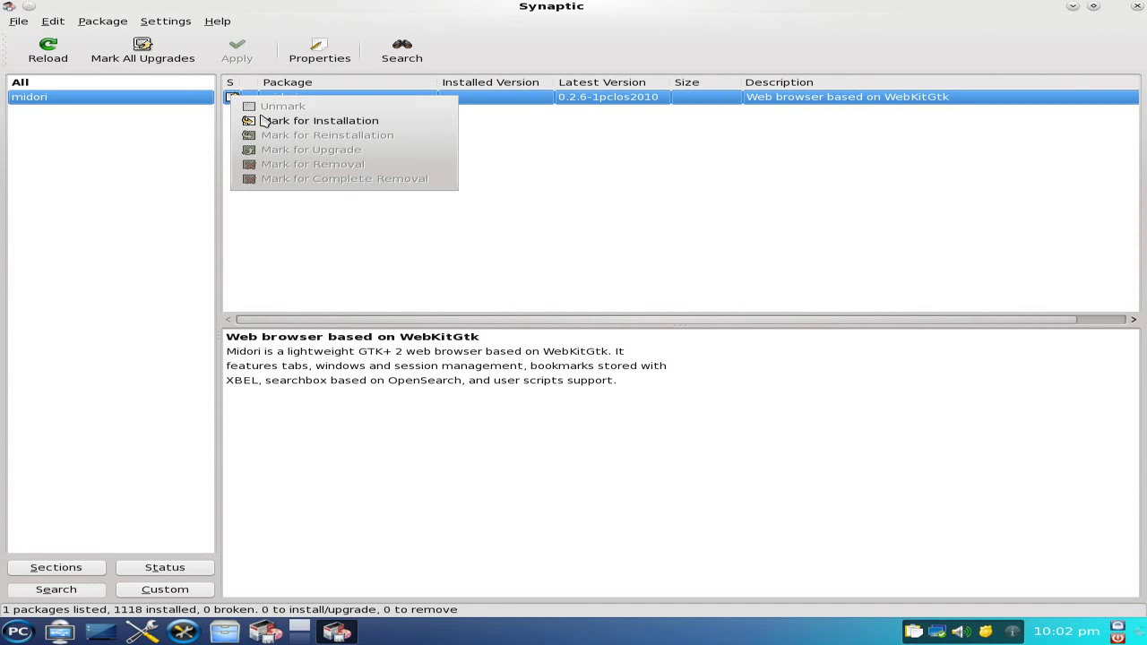
left_click(267, 121)
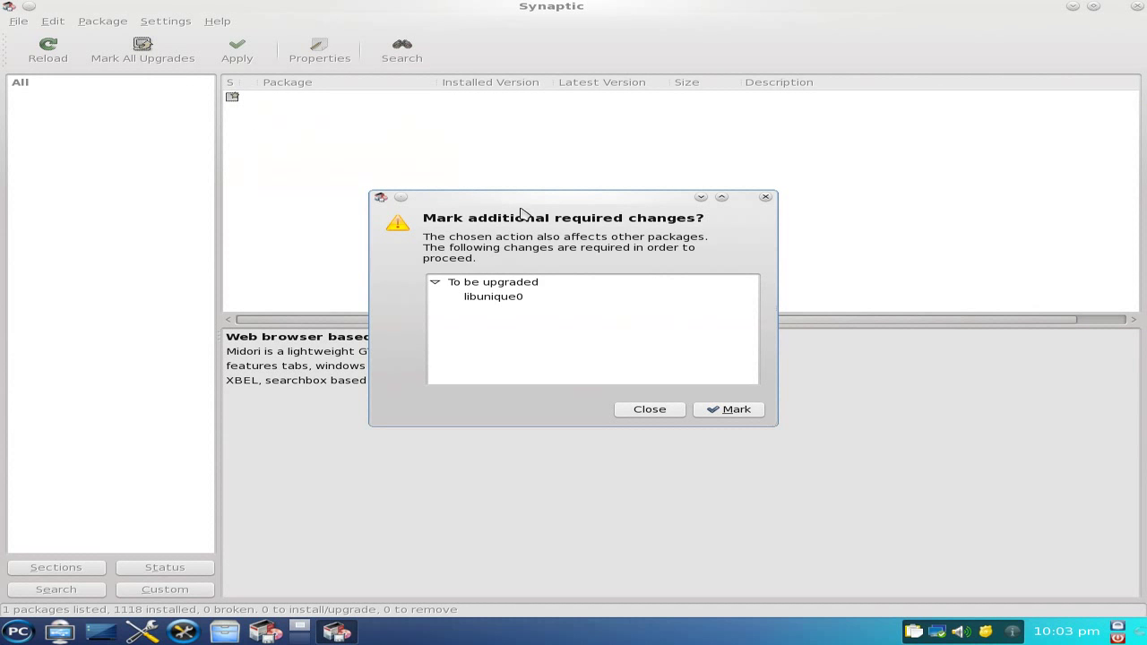
left_click(726, 410)
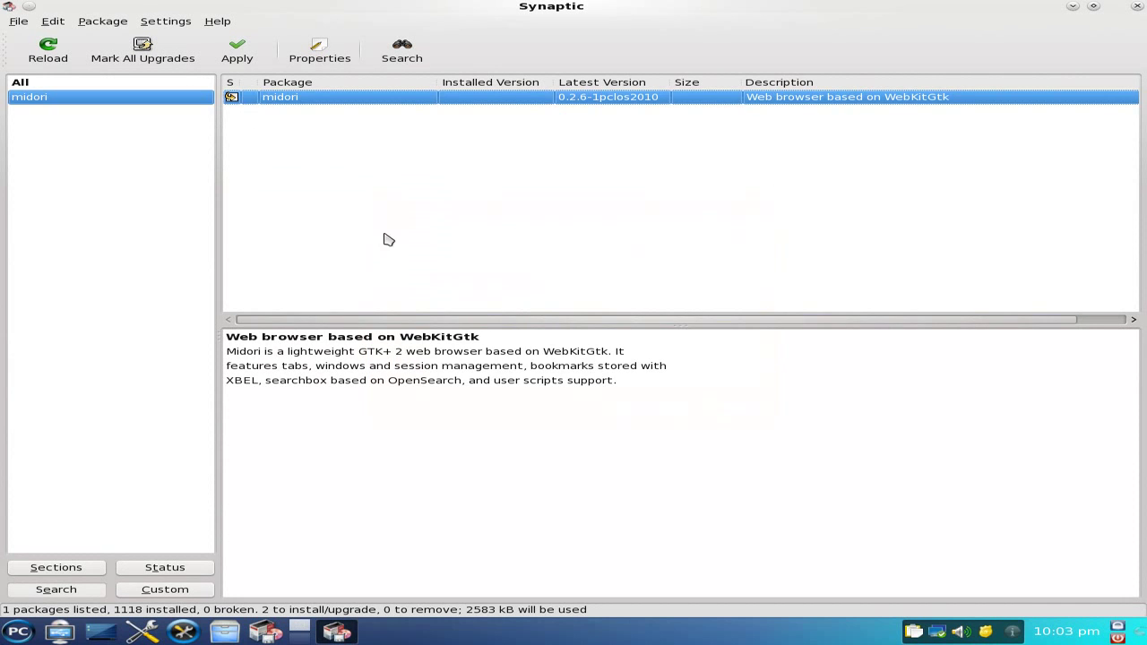
Apply the changes to install Midori 0.2.6-1pclos2010, then close Synaptic
left_click(235, 52)
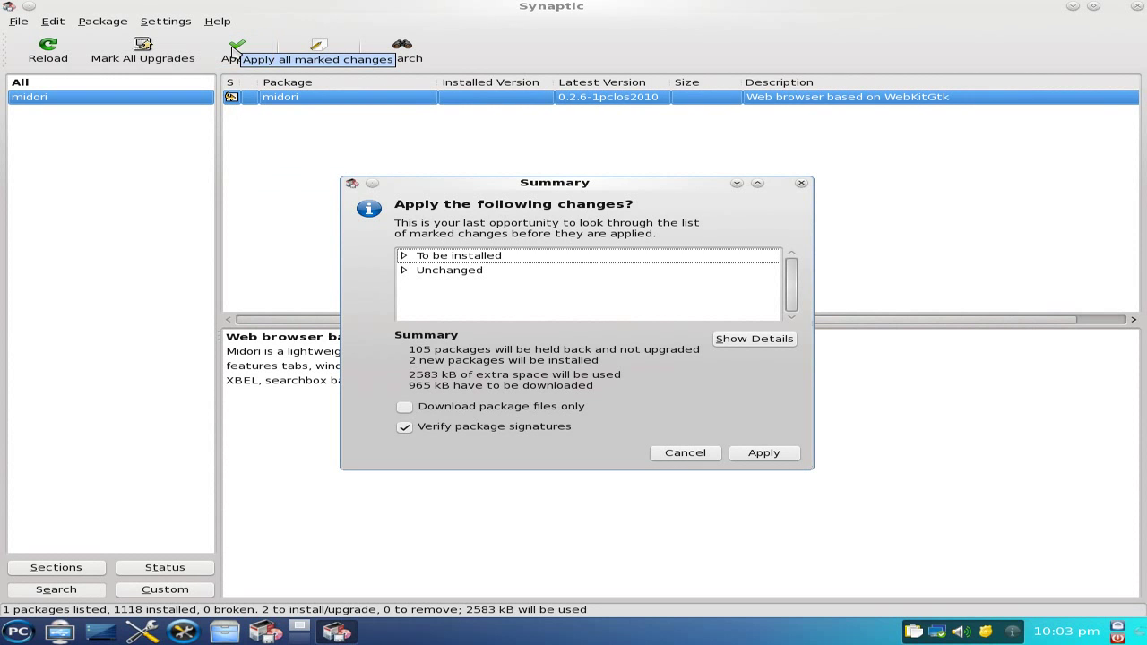
left_click(750, 457)
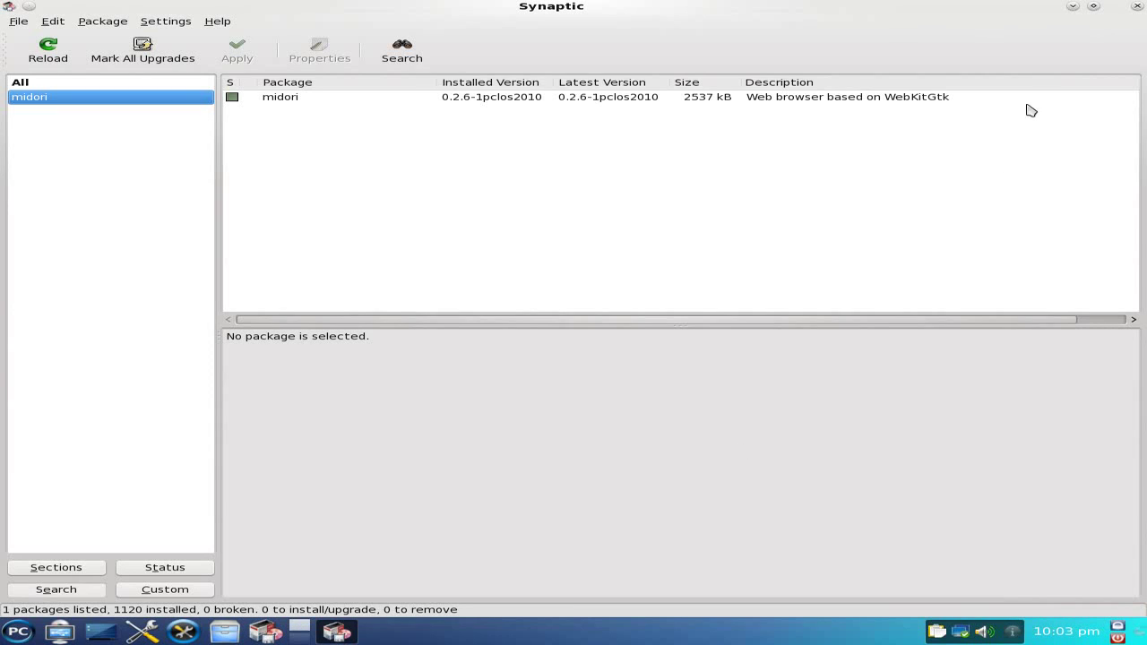
left_click(1137, 7)
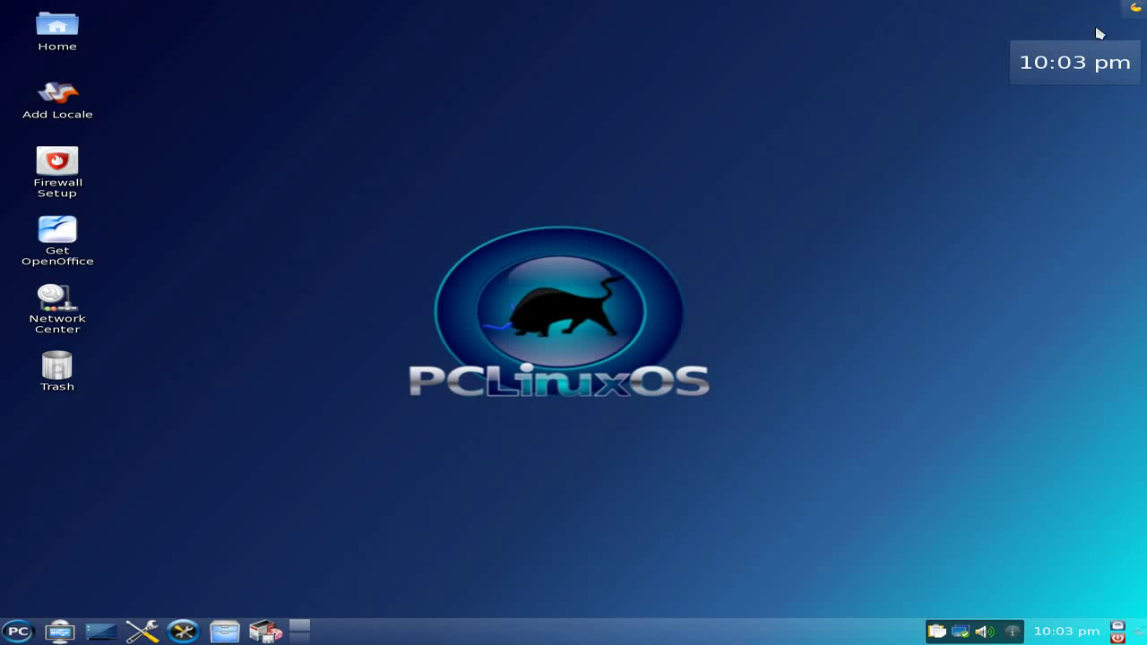
left_click(16, 638)
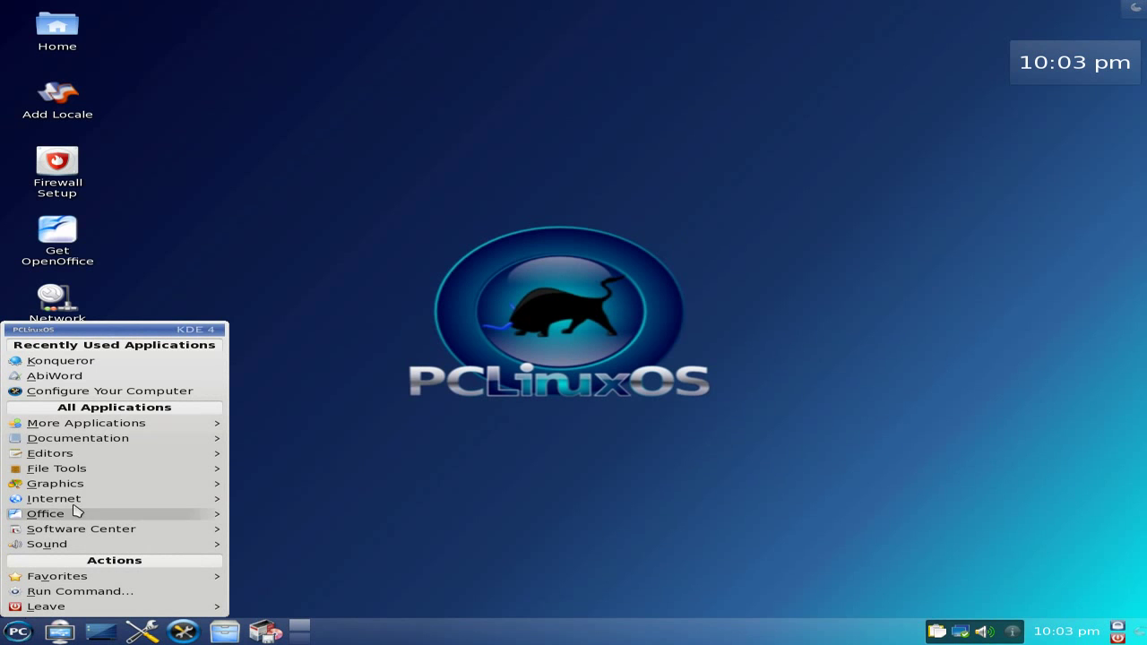
mouse_move(76, 505)
left_click(280, 532)
left_click(381, 195)
type("bbc")
key("Return")
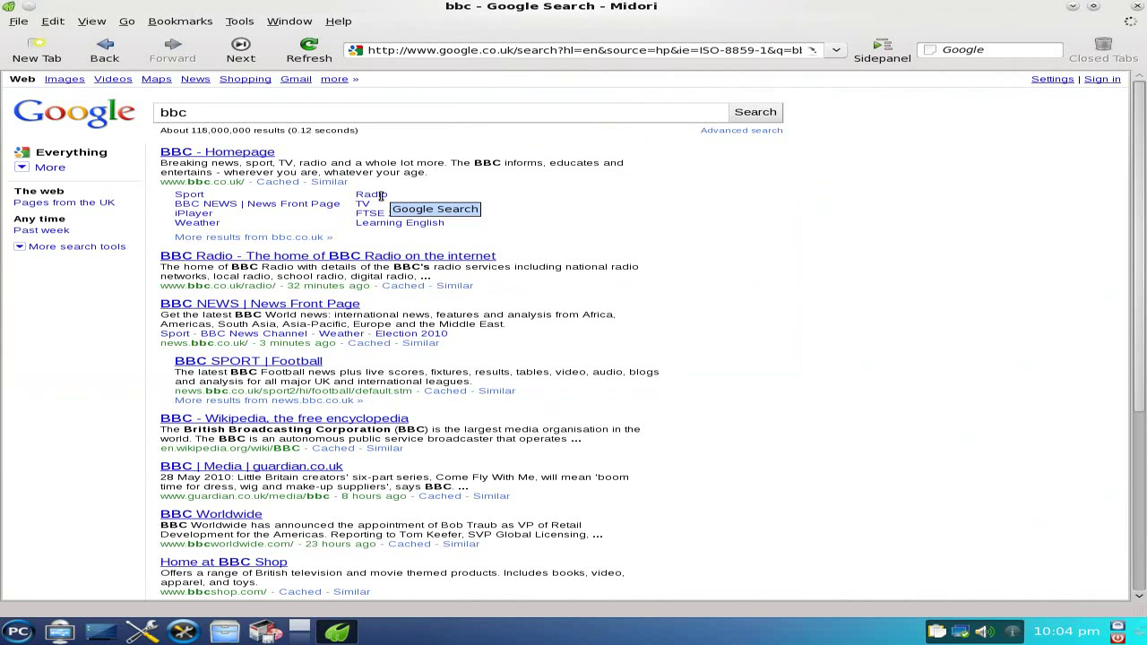
left_click(231, 154)
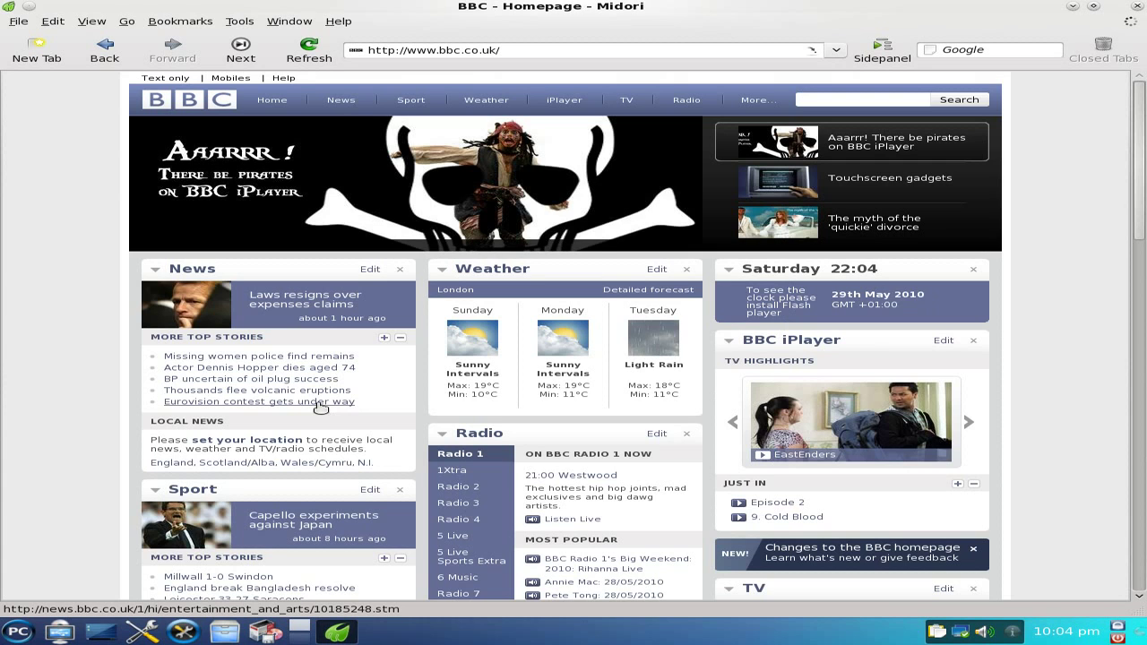
scroll(395, 408, "down", 3)
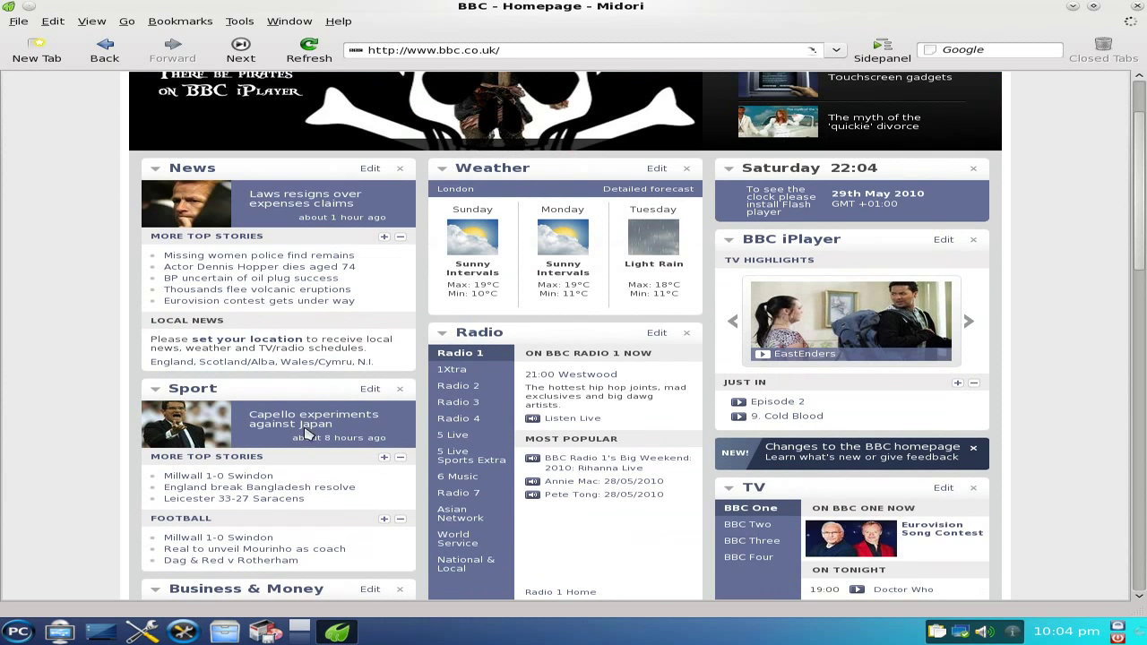